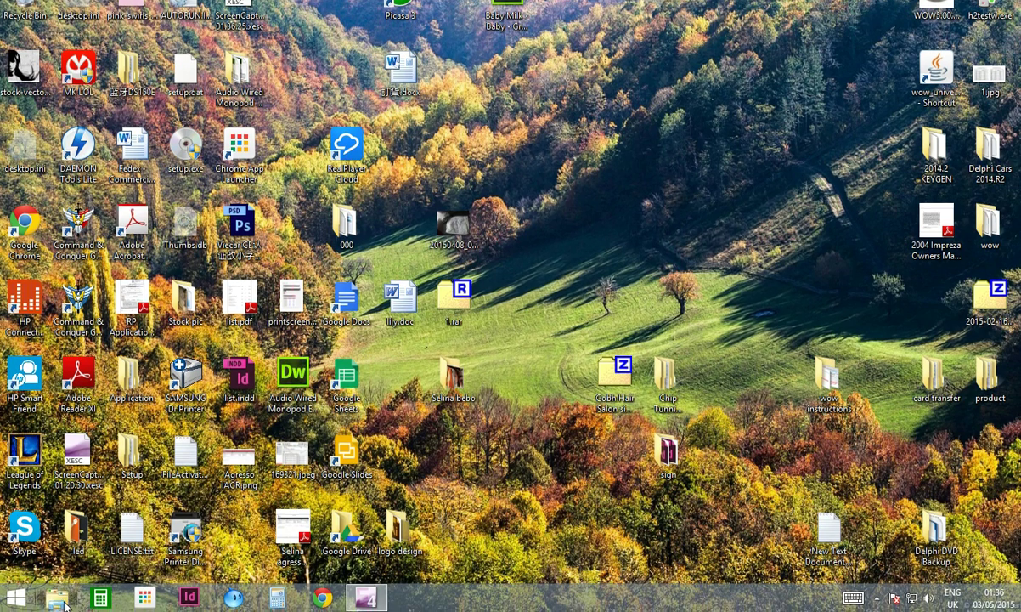
Browse to the disc's Wurth WoW 5.00.8_ENG folder and bring up run options for WOW5.00.8_ENG.exe
{"action": "left_click", "coordinate": [56, 600]}
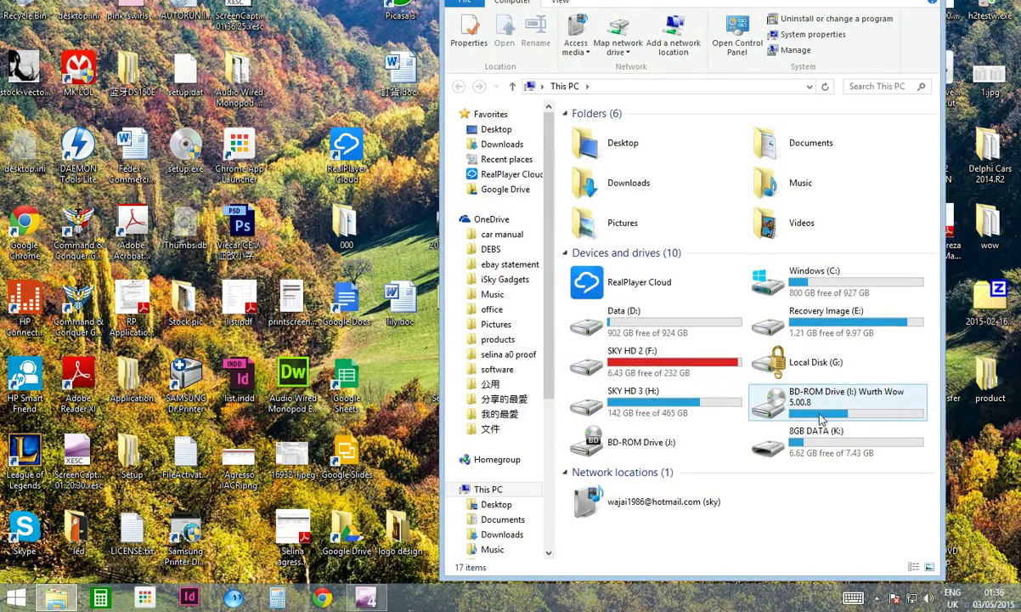
{"action": "double_click", "coordinate": [817, 392]}
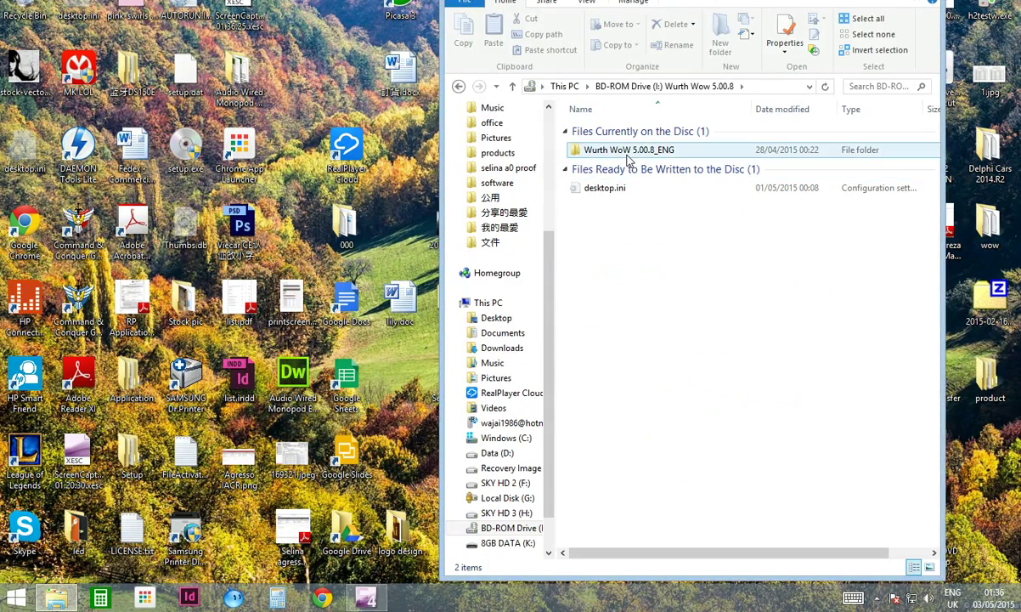
{"action": "mouse_move", "coordinate": [625, 160]}
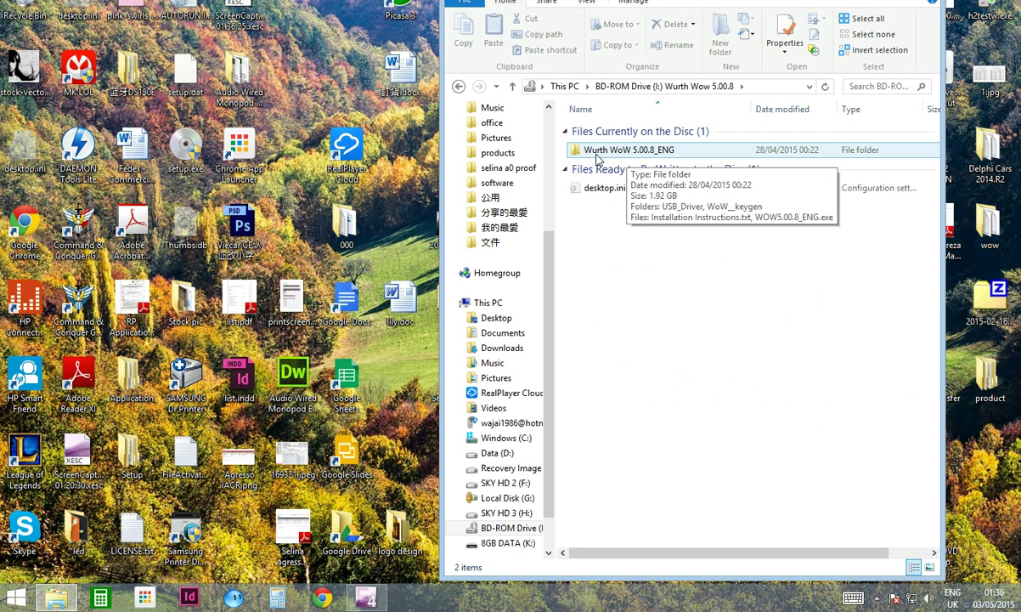
{"action": "double_click", "coordinate": [626, 150]}
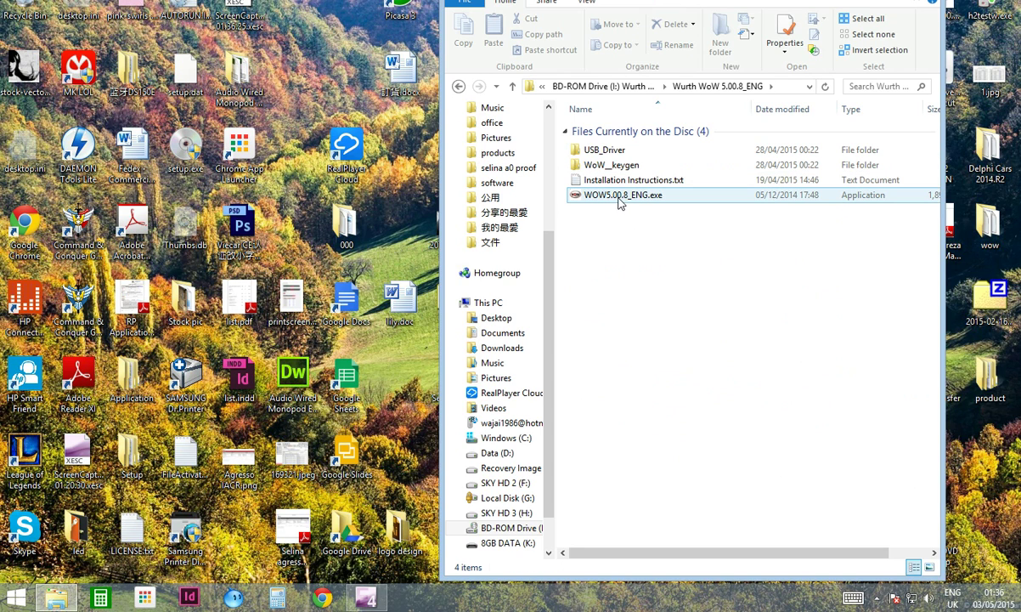
{"action": "mouse_move", "coordinate": [617, 201]}
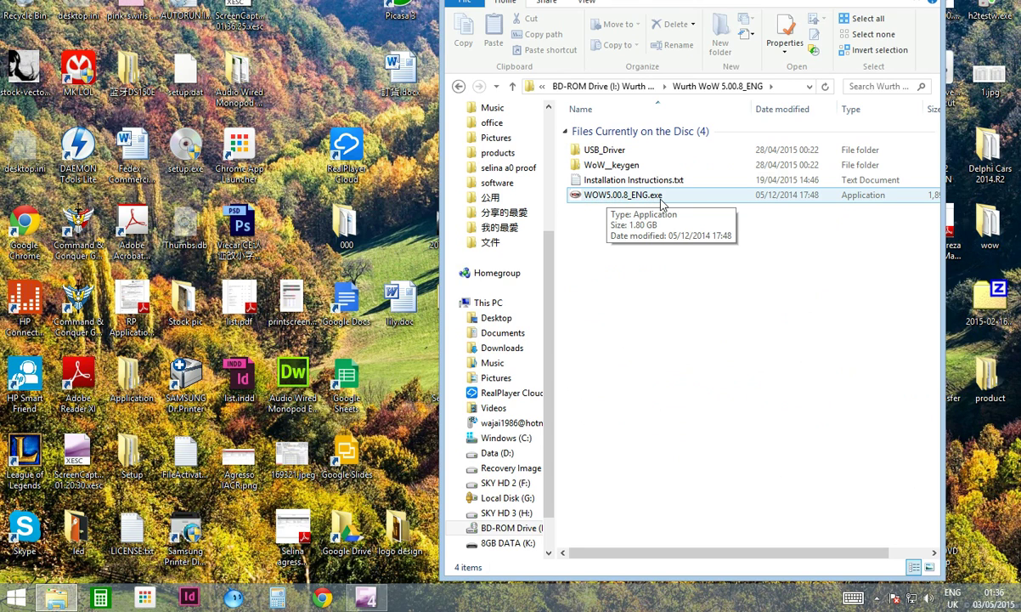
{"action": "right_click", "coordinate": [598, 197]}
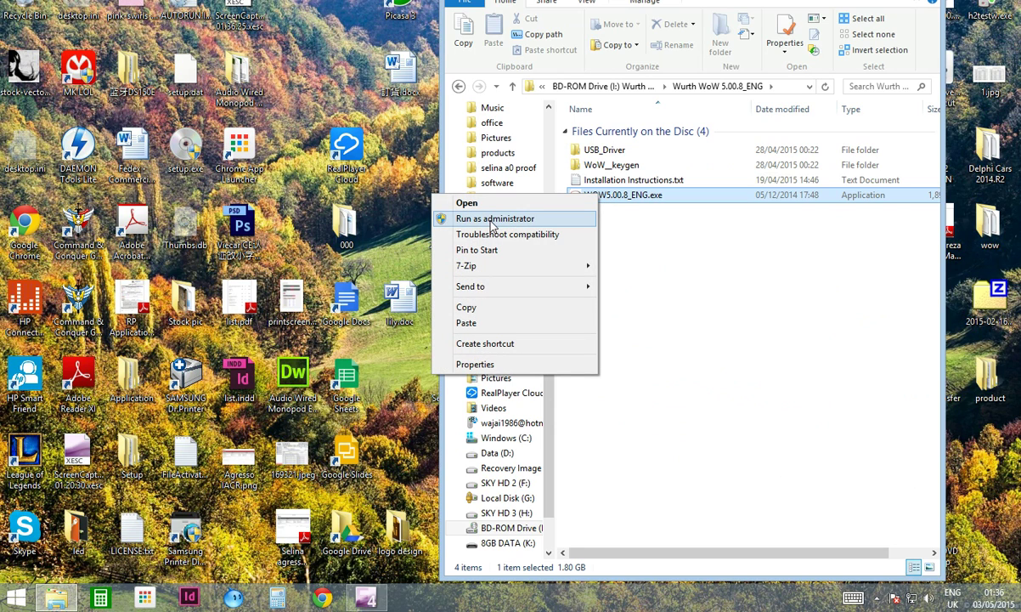
Run the installer as administrator and set the WinRAR extraction destination to C:\
{"action": "left_click", "coordinate": [535, 221]}
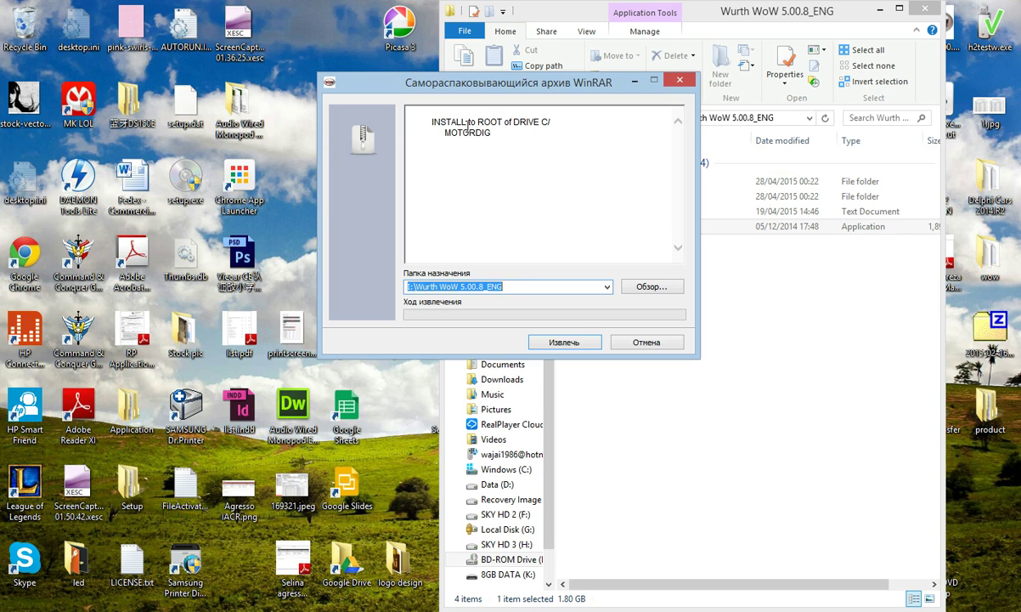
{"action": "left_click_drag", "start_coordinate": [478, 124], "coordinate": [535, 123]}
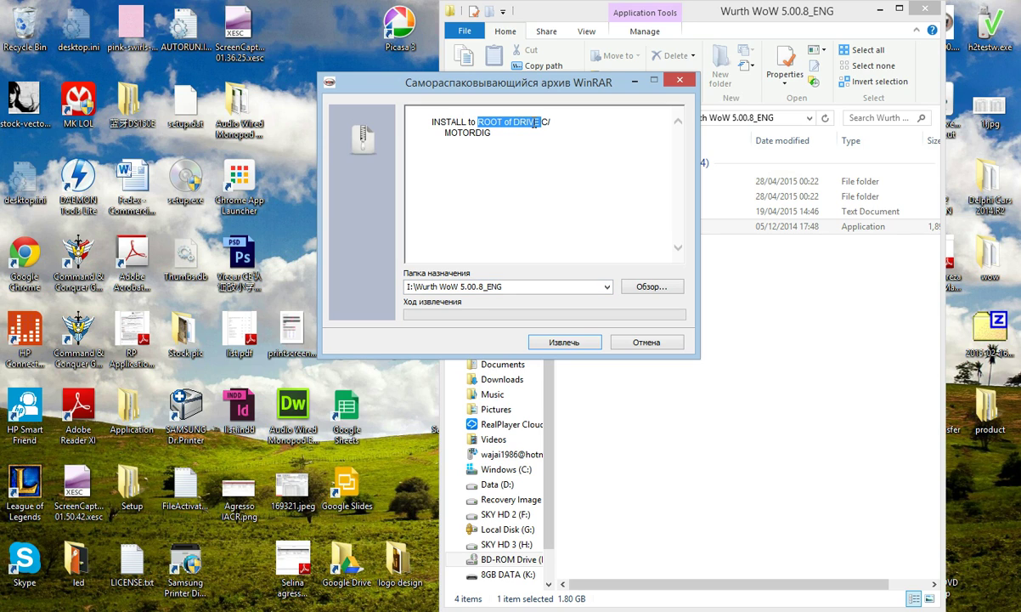
{"action": "left_click", "coordinate": [543, 170]}
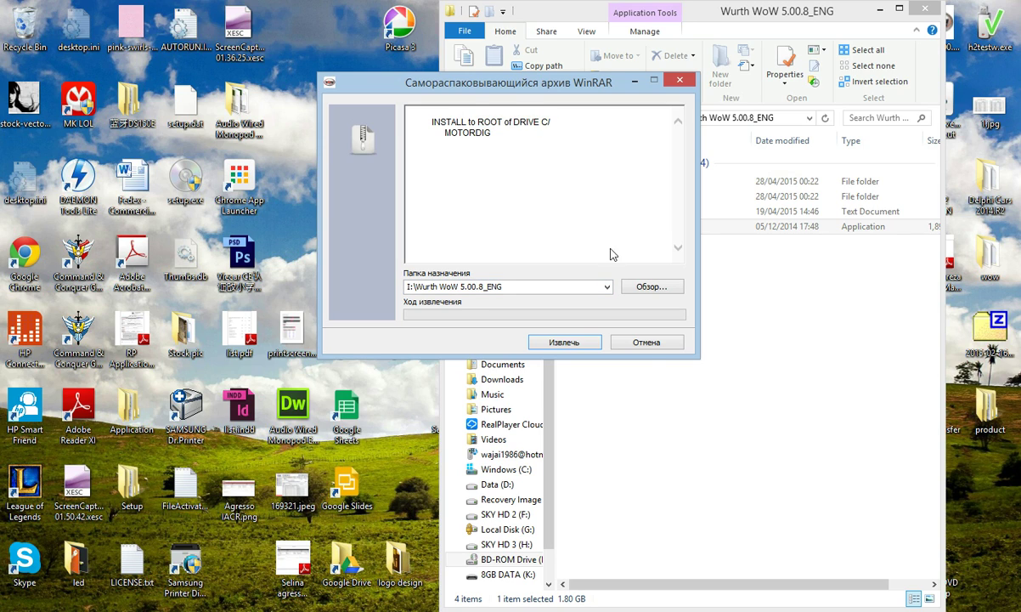
{"action": "left_click", "coordinate": [655, 290]}
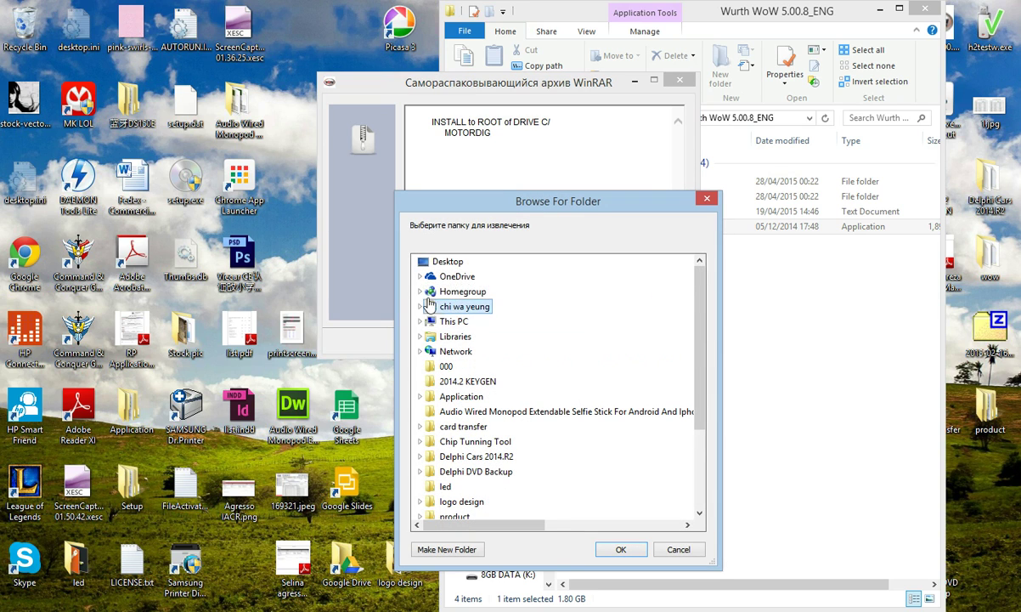
{"action": "double_click", "coordinate": [472, 324]}
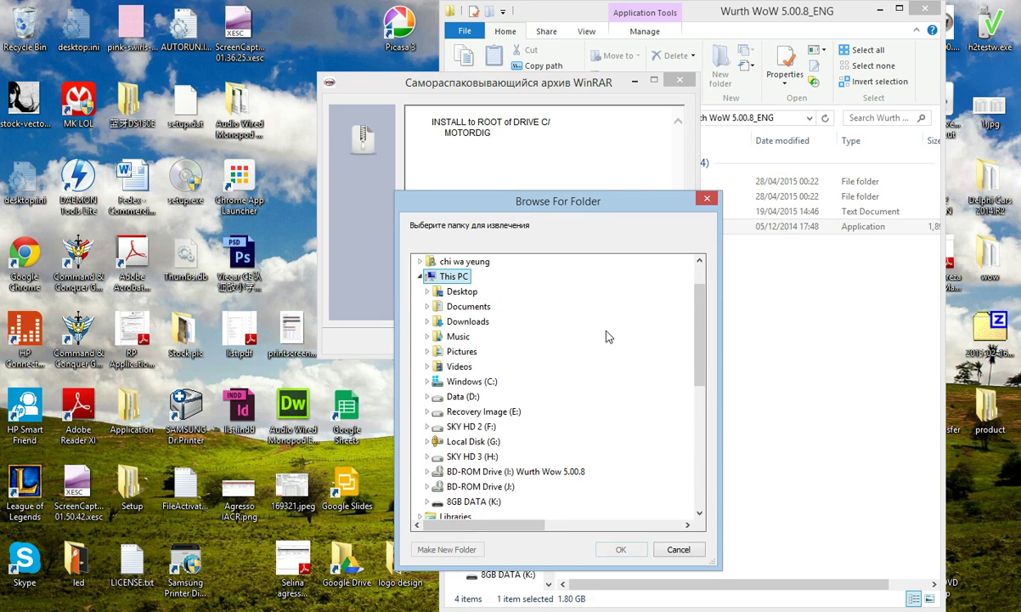
{"action": "double_click", "coordinate": [472, 382]}
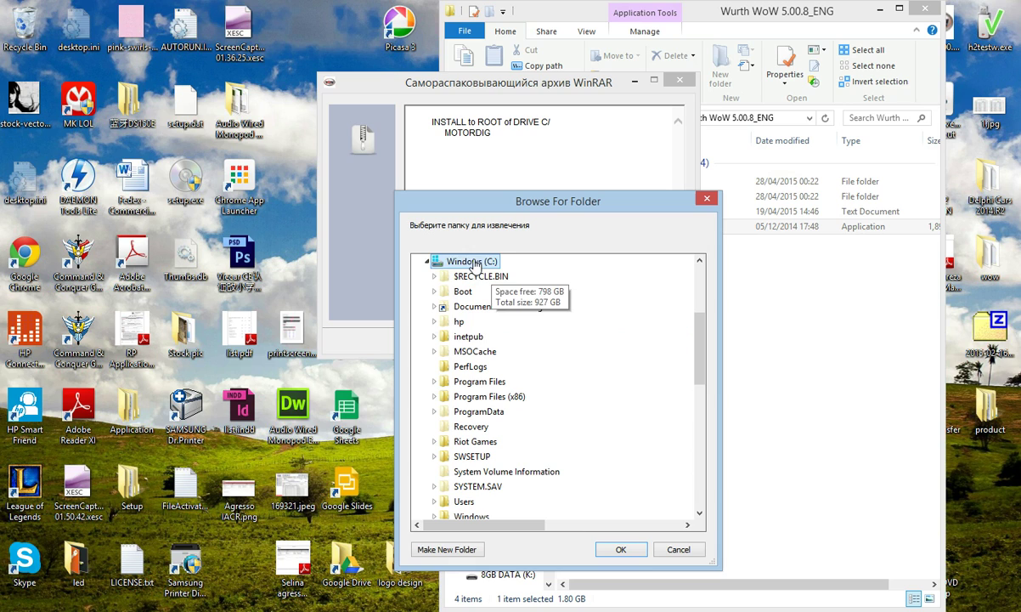
{"action": "left_click", "coordinate": [619, 548]}
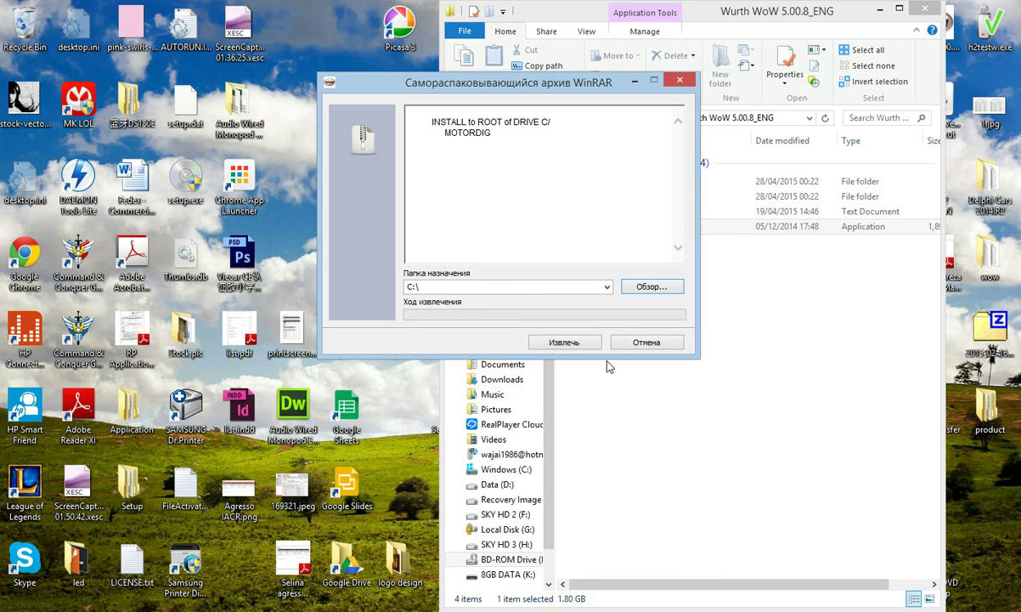
Extract the WoW files into C:\ and let the archive finish unpacking
{"action": "left_click", "coordinate": [565, 343]}
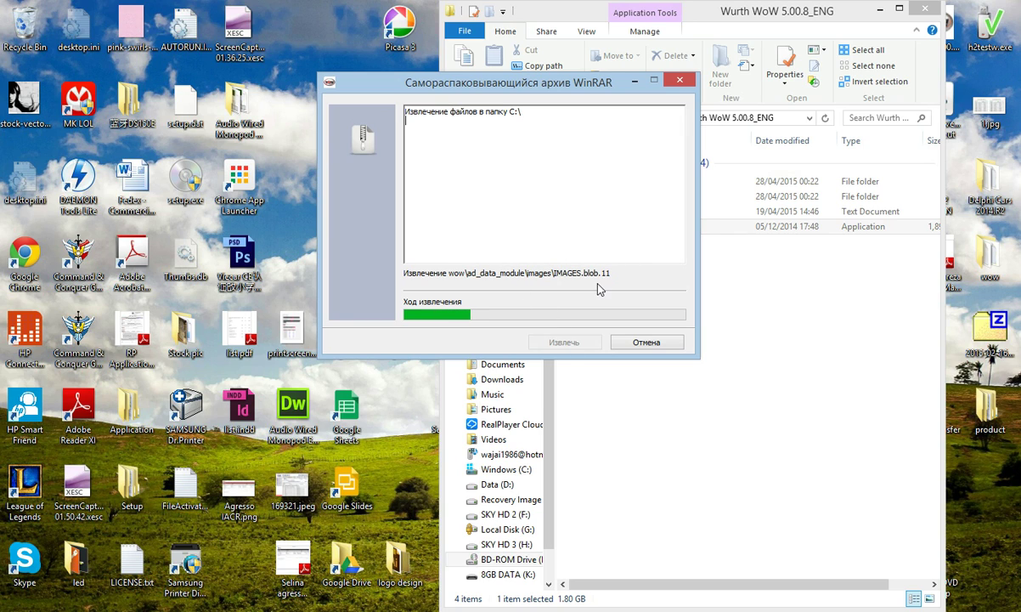
{"action": "left_click_drag", "start_coordinate": [507, 111], "coordinate": [526, 114]}
{"action": "left_click", "coordinate": [586, 200]}
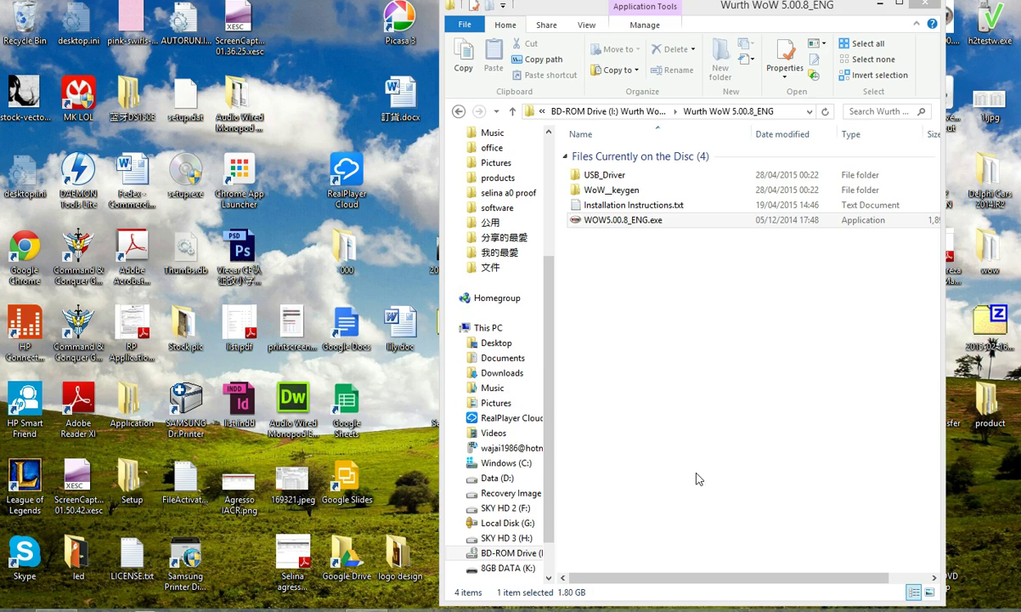
Open the C:\wow folder and move its window right to uncover the desktop
{"action": "left_click", "coordinate": [697, 483]}
{"action": "scroll", "coordinate": [536, 446], "scroll_direction": "down", "scroll_amount": 2}
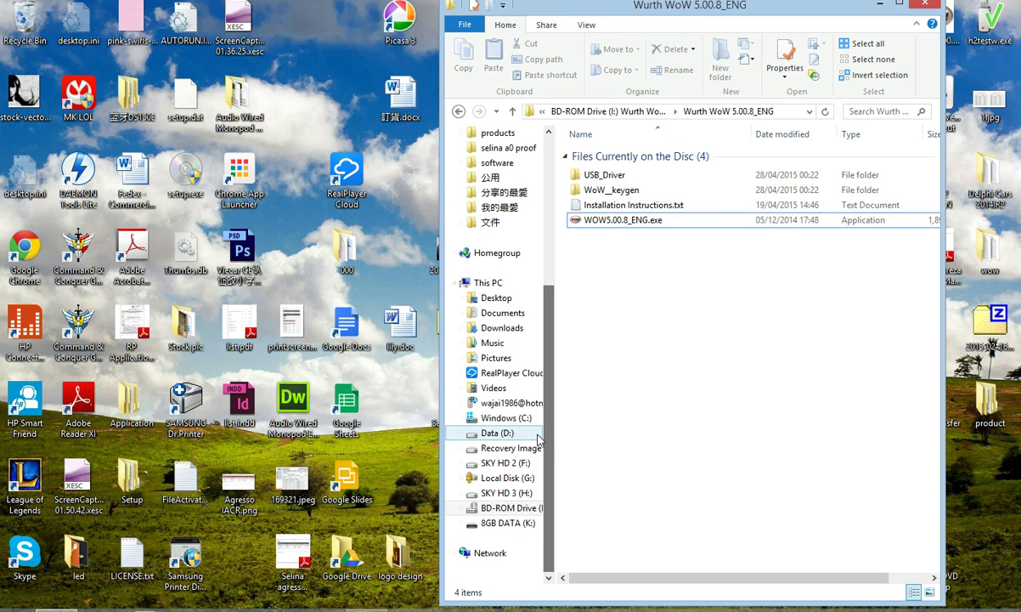
{"action": "left_click", "coordinate": [499, 418]}
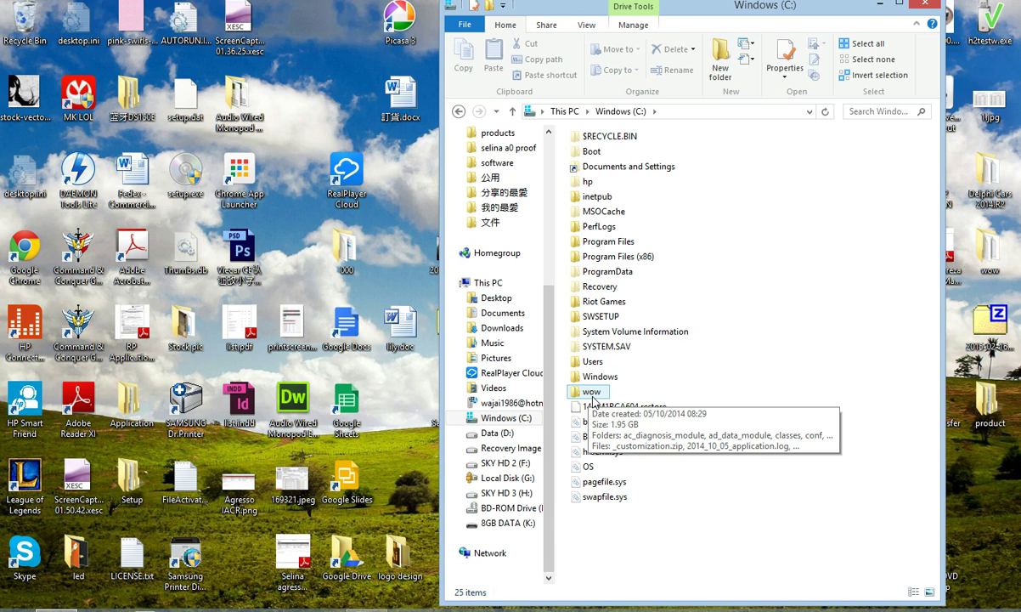
{"action": "double_click", "coordinate": [592, 393]}
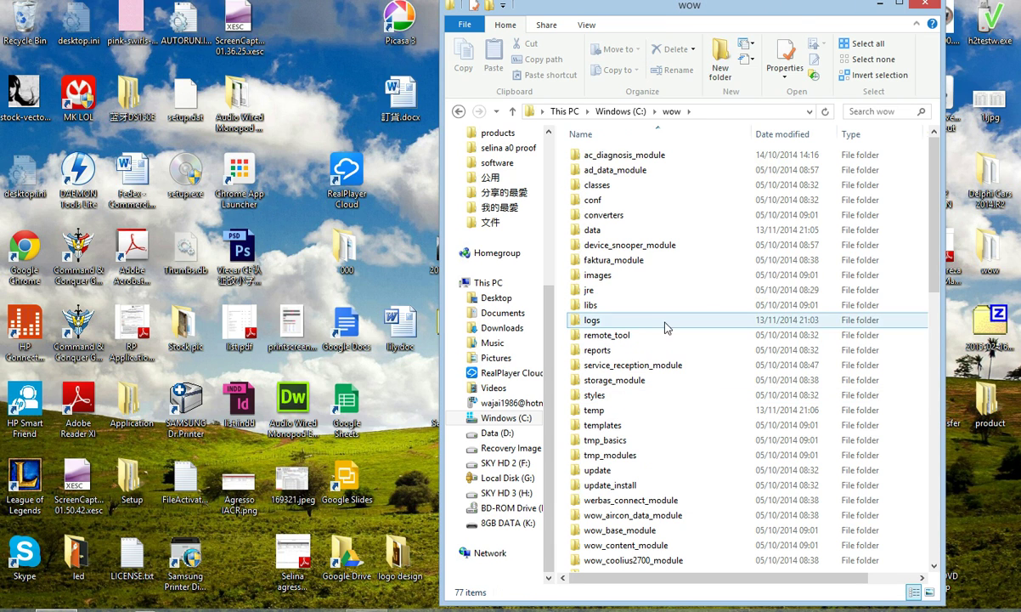
{"action": "left_click_drag", "start_coordinate": [922, 214], "coordinate": [918, 480]}
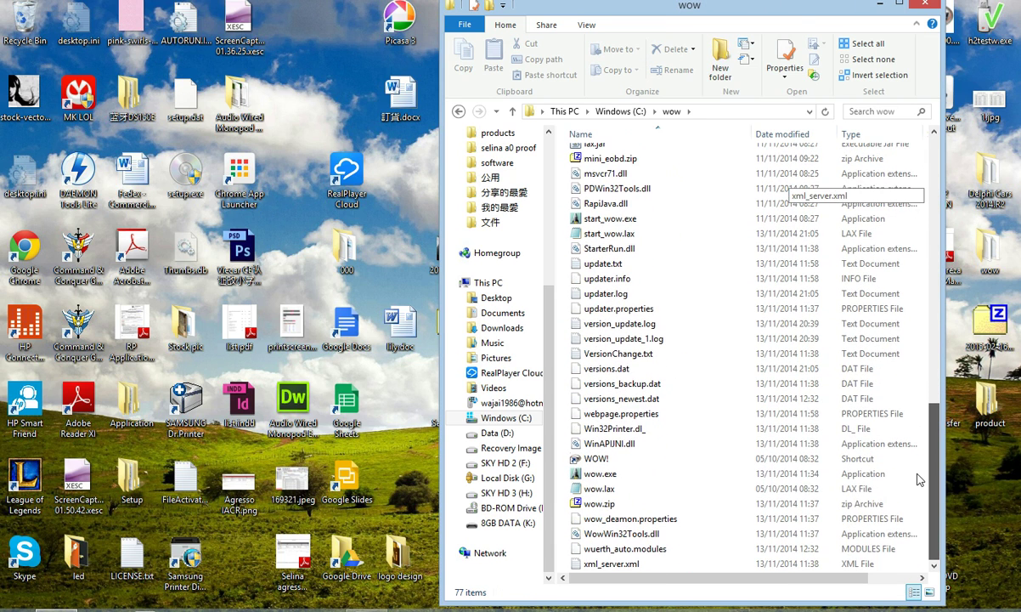
{"action": "left_click_drag", "start_coordinate": [676, 12], "coordinate": [770, 22]}
Create a desktop shortcut to wow.exe and place it at the upper middle of the desktop
{"action": "left_click", "coordinate": [712, 480]}
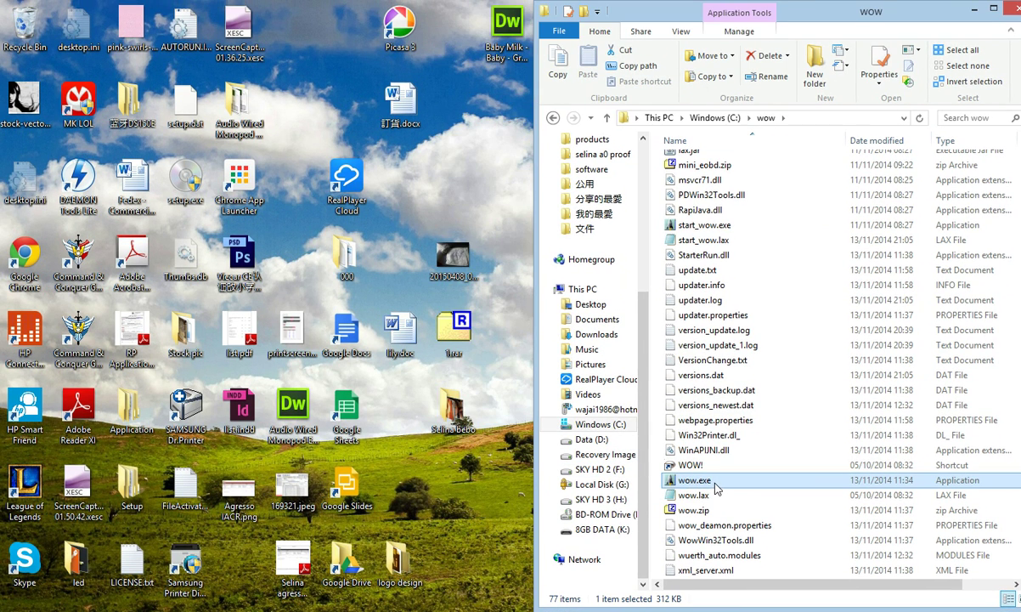
{"action": "mouse_move", "coordinate": [704, 482]}
{"action": "left_click_drag", "start_coordinate": [702, 484], "coordinate": [401, 441]}
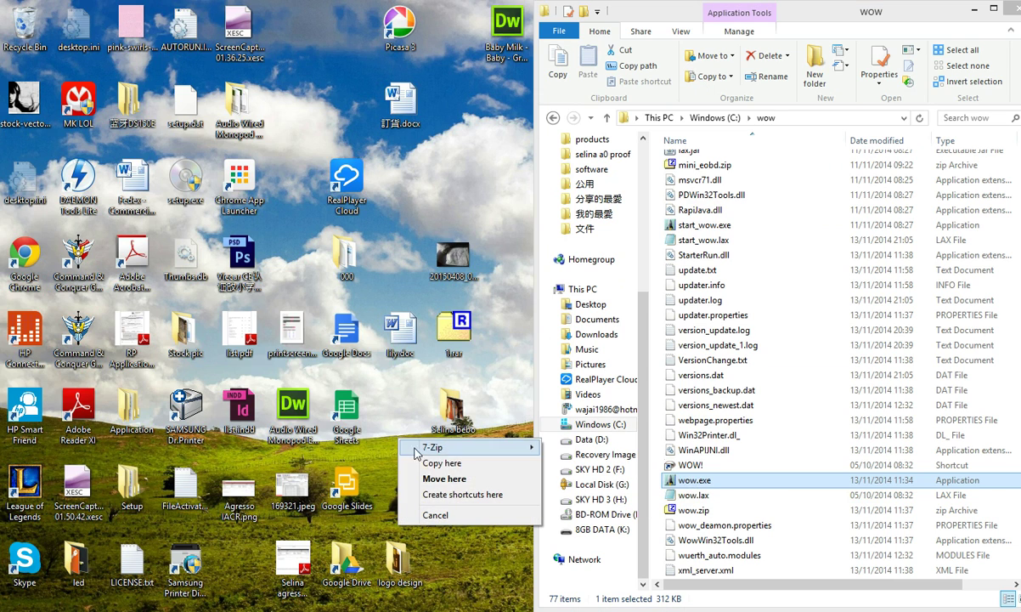
{"action": "left_click", "coordinate": [433, 493]}
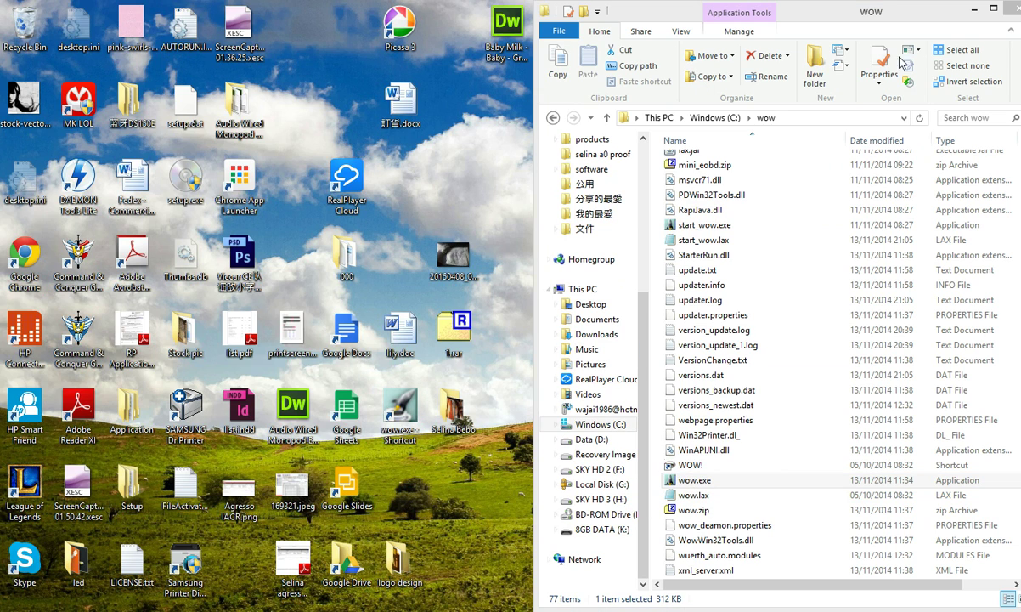
{"action": "left_click", "coordinate": [535, 431]}
{"action": "key", "text": "super+d"}
{"action": "left_click_drag", "start_coordinate": [419, 444], "coordinate": [667, 191]}
Launch WOW! 5.00.8 from the wow.exe shortcut, then open a File Explorer window at This PC
{"action": "double_click", "coordinate": [665, 182]}
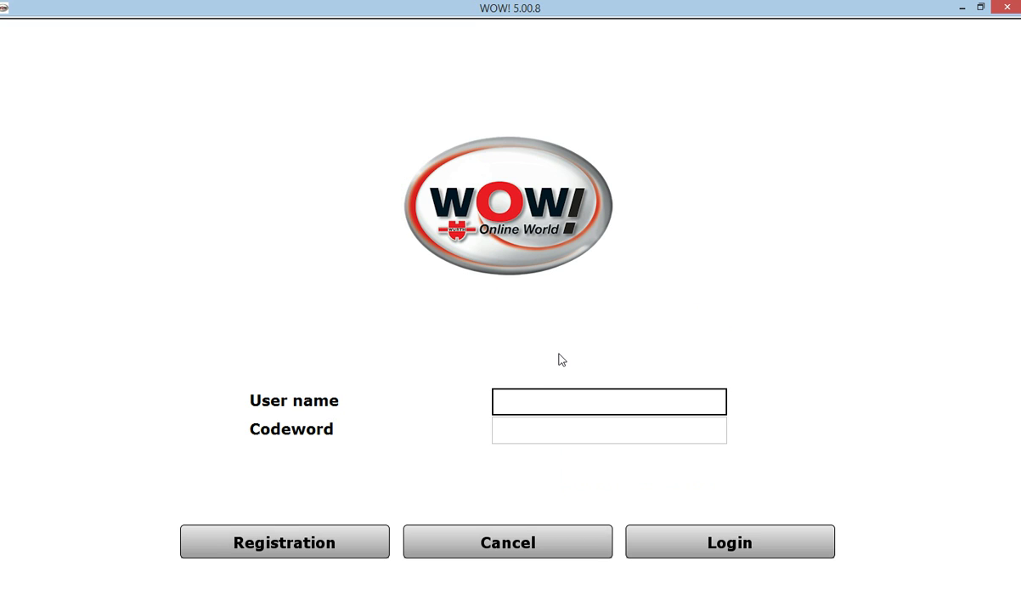
{"action": "left_click", "coordinate": [53, 601]}
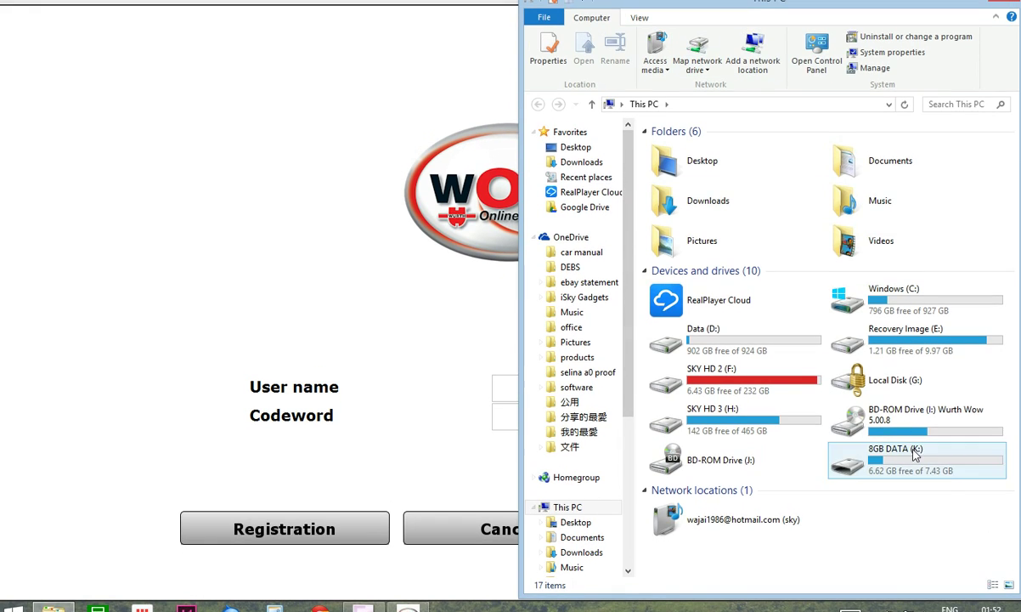
Run wow_universal_Keygen.jar from the disc's Wurth WoW 5.00.8_ENG\WoW__keygen folder
{"action": "double_click", "coordinate": [901, 406]}
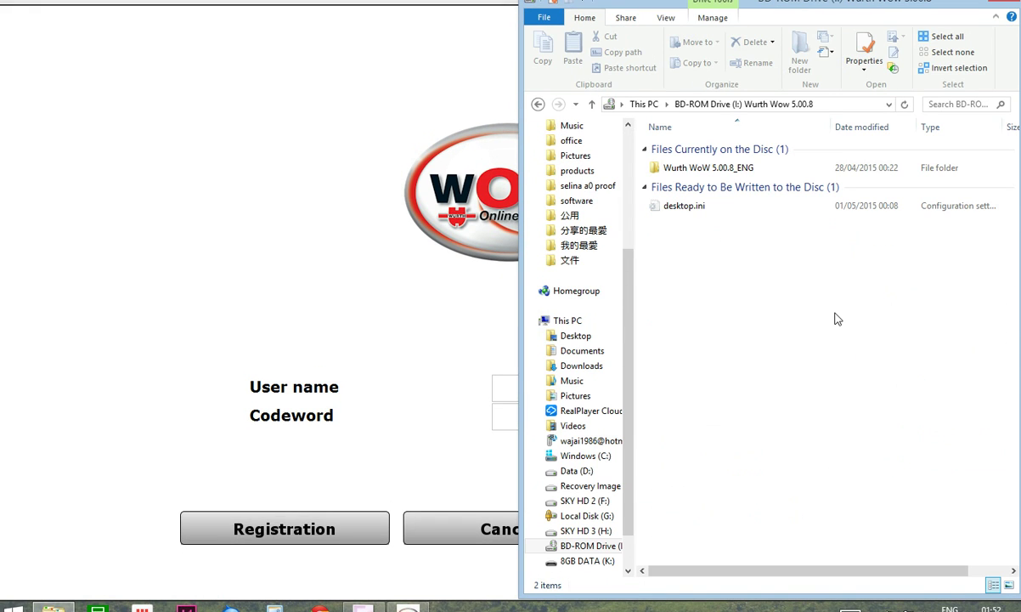
{"action": "double_click", "coordinate": [734, 169]}
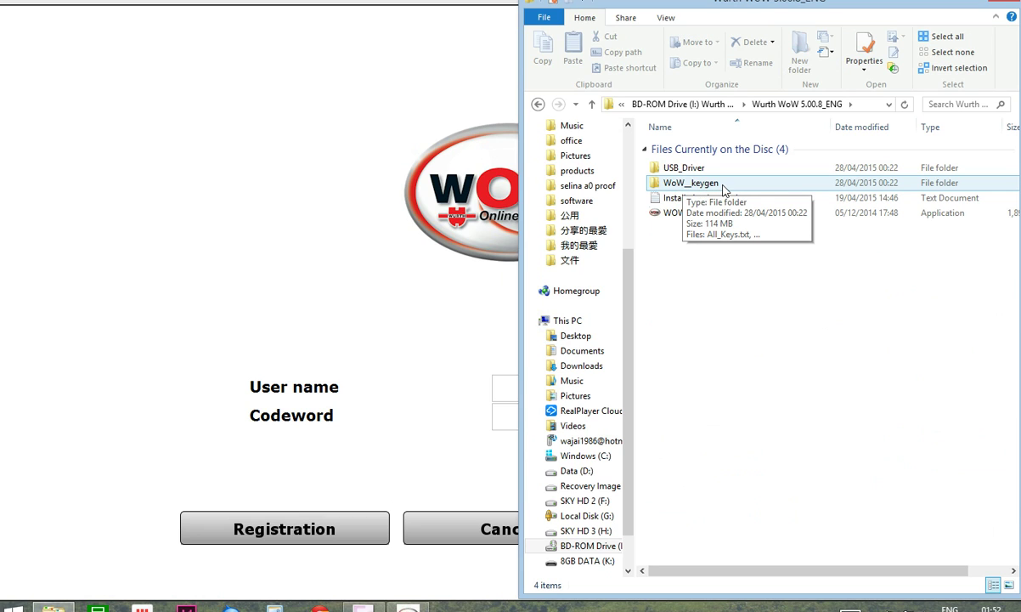
{"action": "double_click", "coordinate": [722, 188]}
{"action": "left_click", "coordinate": [688, 211]}
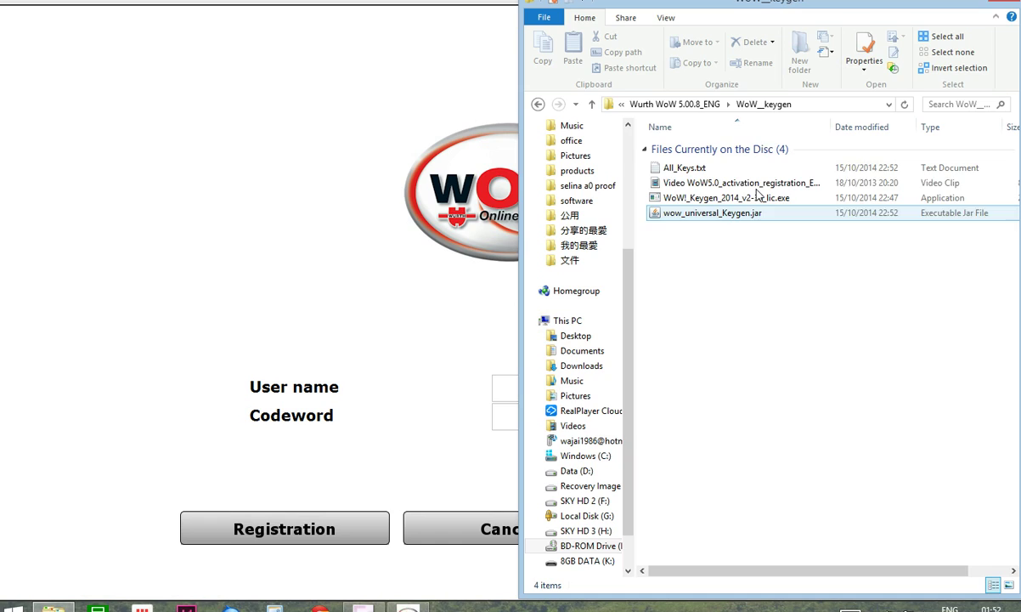
{"action": "left_click_drag", "start_coordinate": [782, 8], "coordinate": [694, 10]}
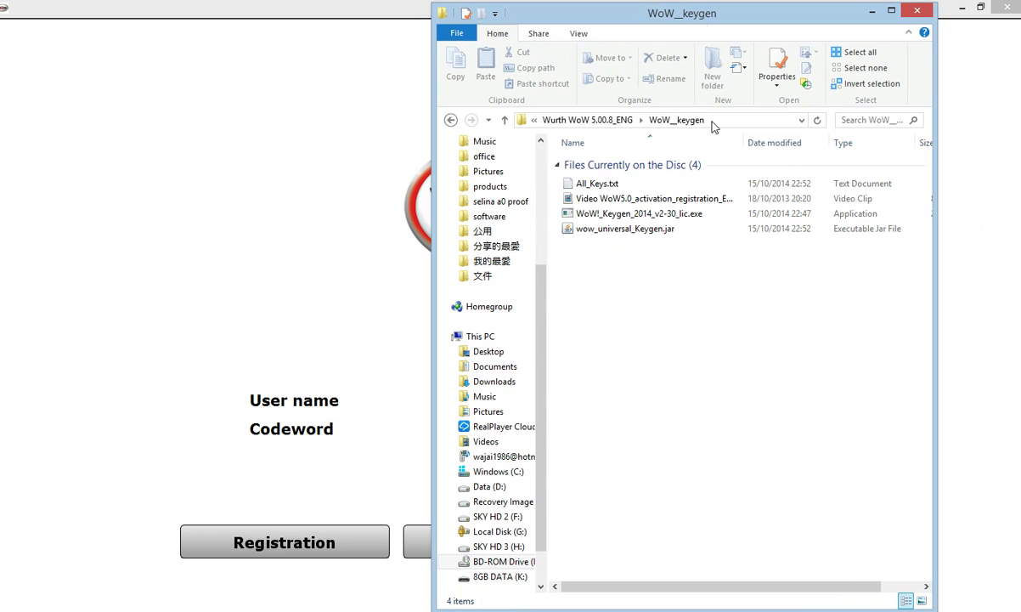
{"action": "left_click", "coordinate": [615, 231]}
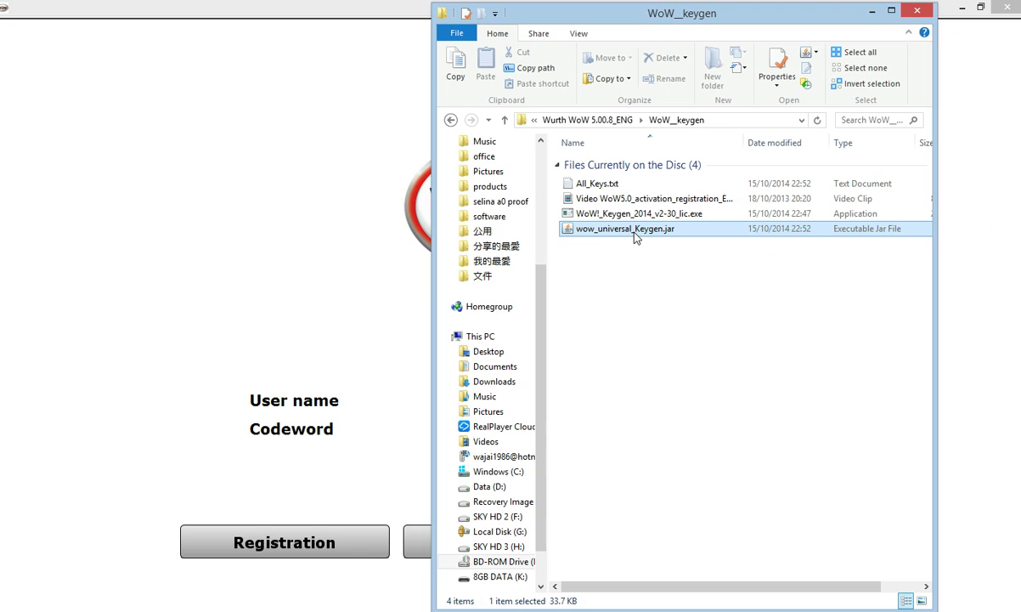
{"action": "double_click", "coordinate": [635, 237]}
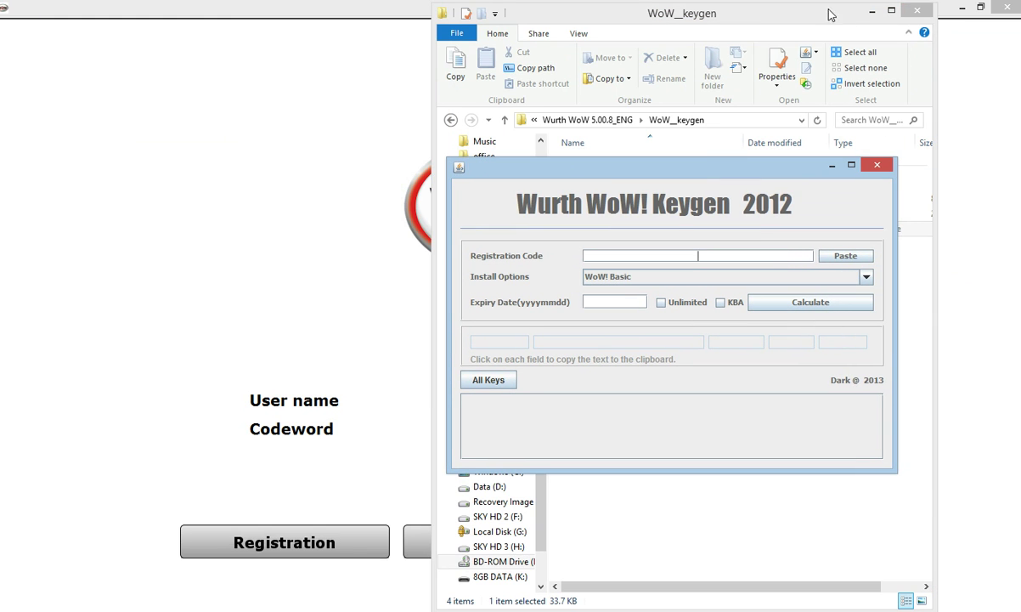
Minimize File Explorer, move the keygen to the upper right, and bring the WOW! login window forward
{"action": "left_click", "coordinate": [871, 10]}
{"action": "left_click_drag", "start_coordinate": [716, 161], "coordinate": [788, 45]}
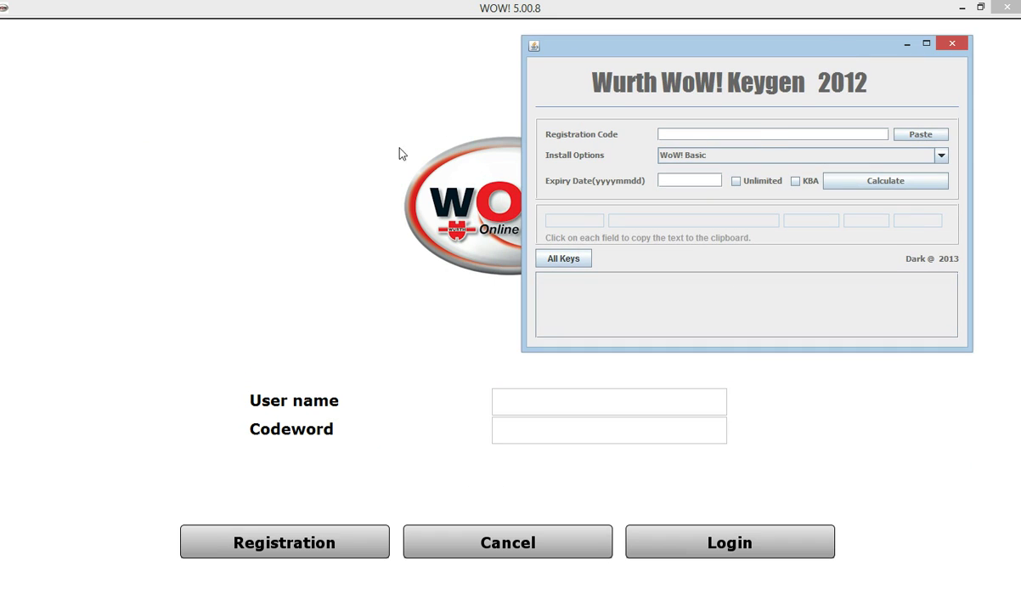
{"action": "left_click", "coordinate": [354, 400]}
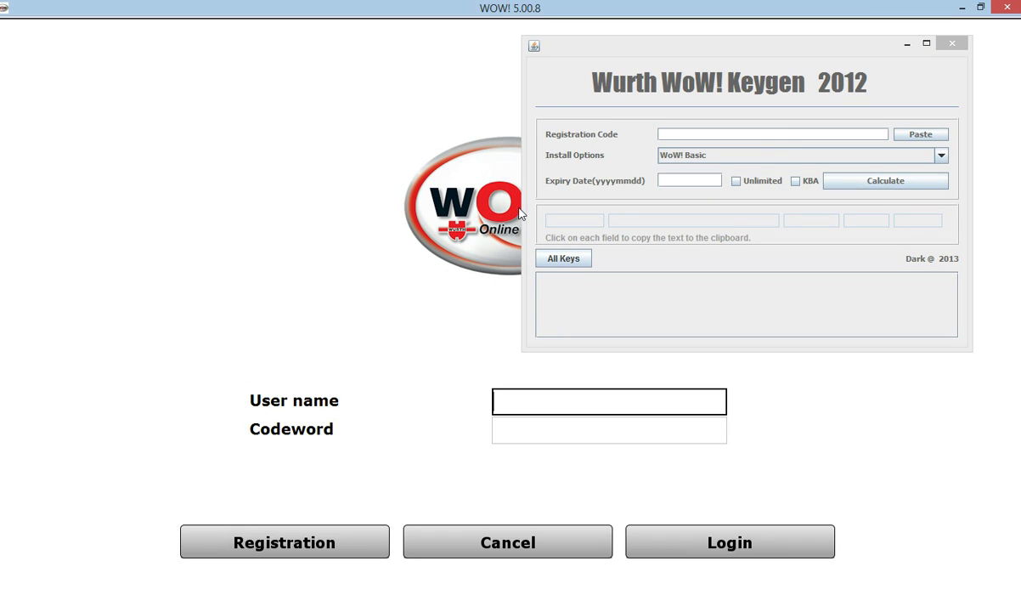
Go from the login screen's Registration status page to the Registration form
{"action": "left_click", "coordinate": [265, 546]}
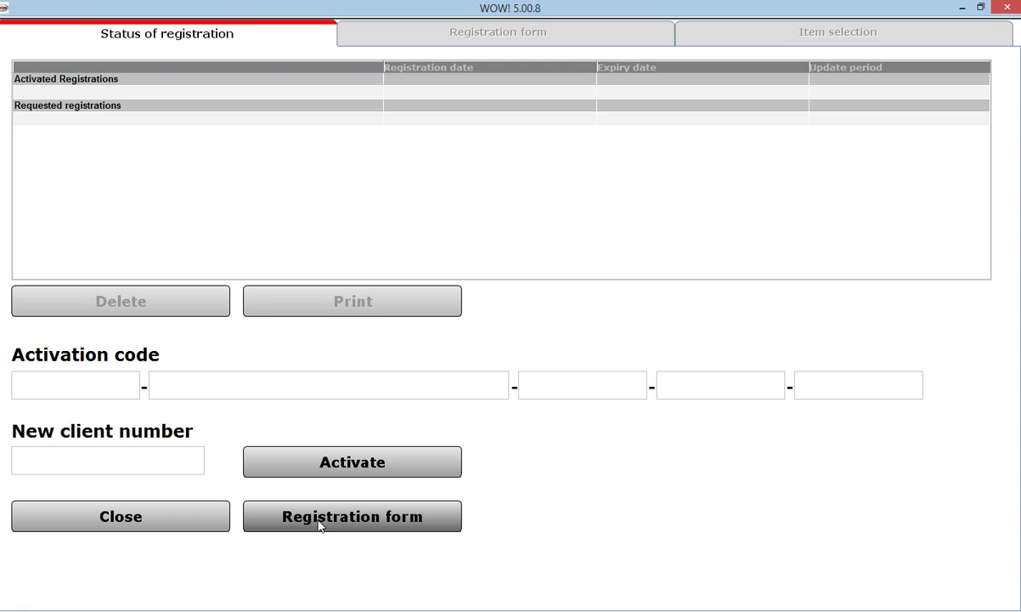
{"action": "left_click", "coordinate": [352, 517]}
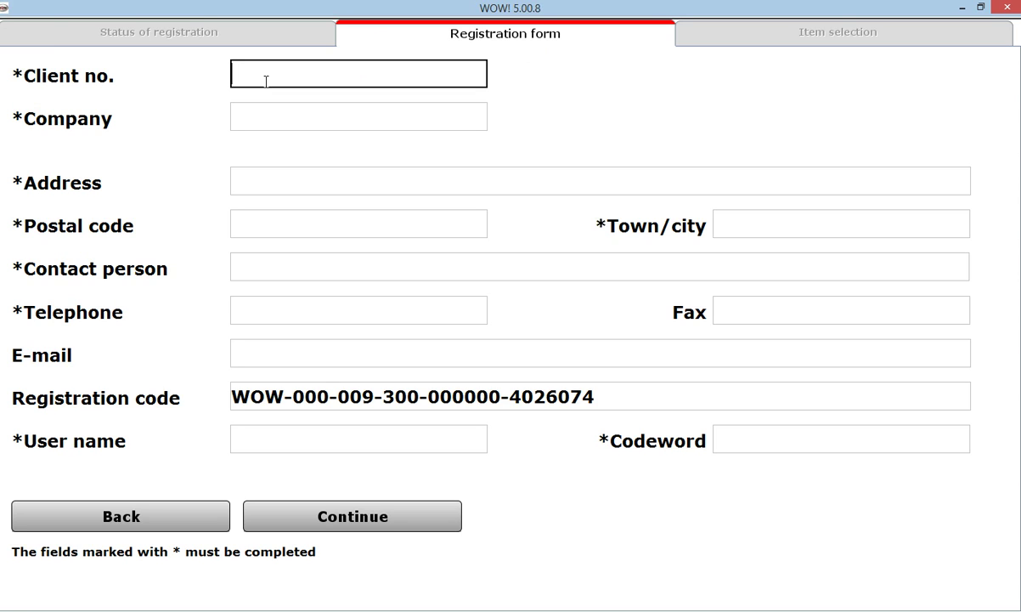
Fill the first field, Company, Address and Town/city with dummy placeholder values
{"action": "type", "text": "999"}
{"action": "key", "text": "Tab"}
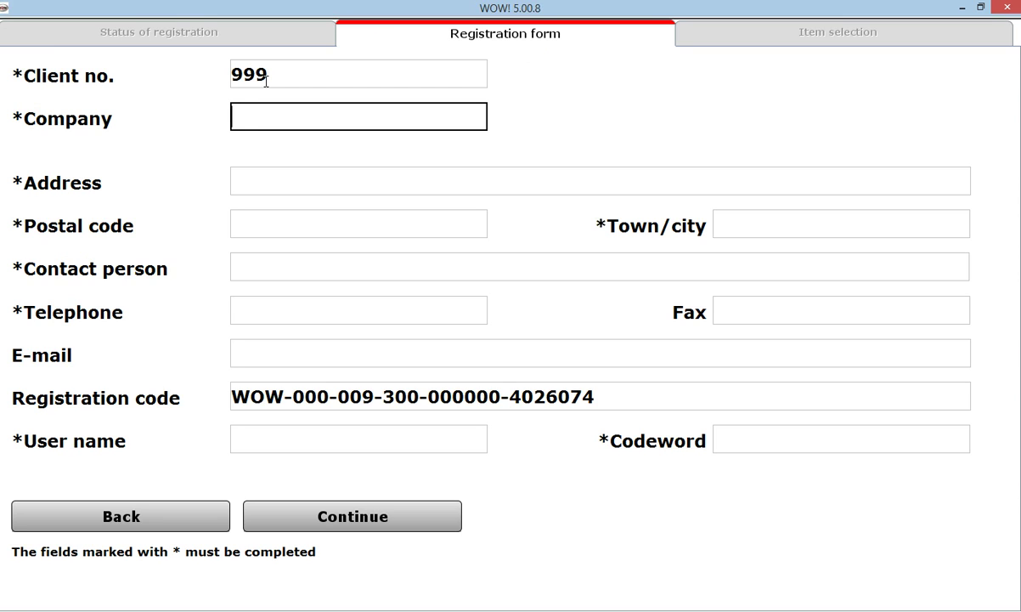
{"action": "type", "text": "xxx"}
{"action": "left_click", "coordinate": [312, 182]}
{"action": "type", "text": "xxx"}
{"action": "left_click", "coordinate": [740, 221]}
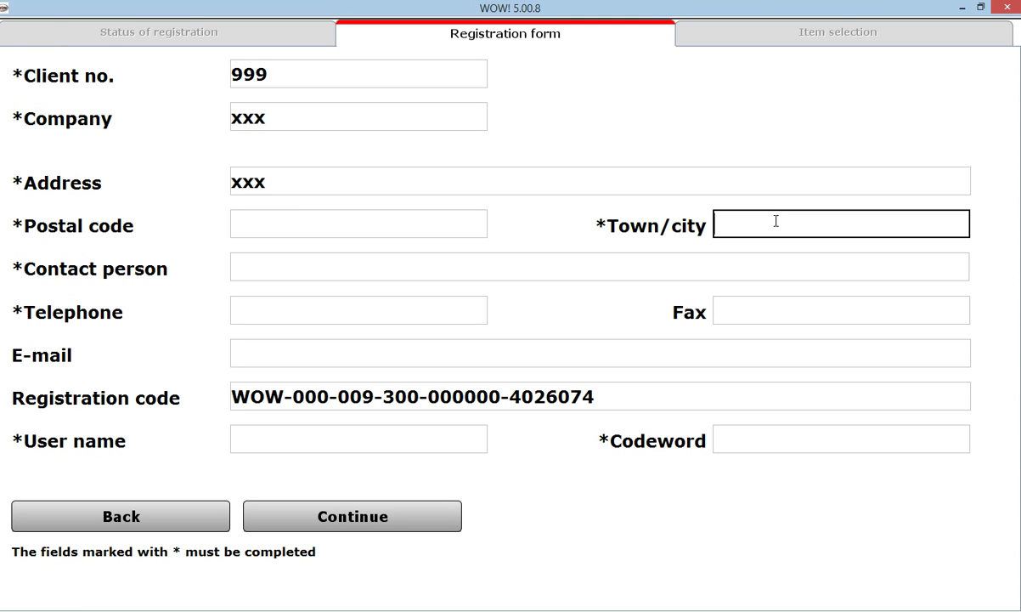
{"action": "type", "text": "xxx"}
Fill postal code, contact person, user name and codeword with dummy values, skipping E-mail, and continue
{"action": "left_click", "coordinate": [246, 232]}
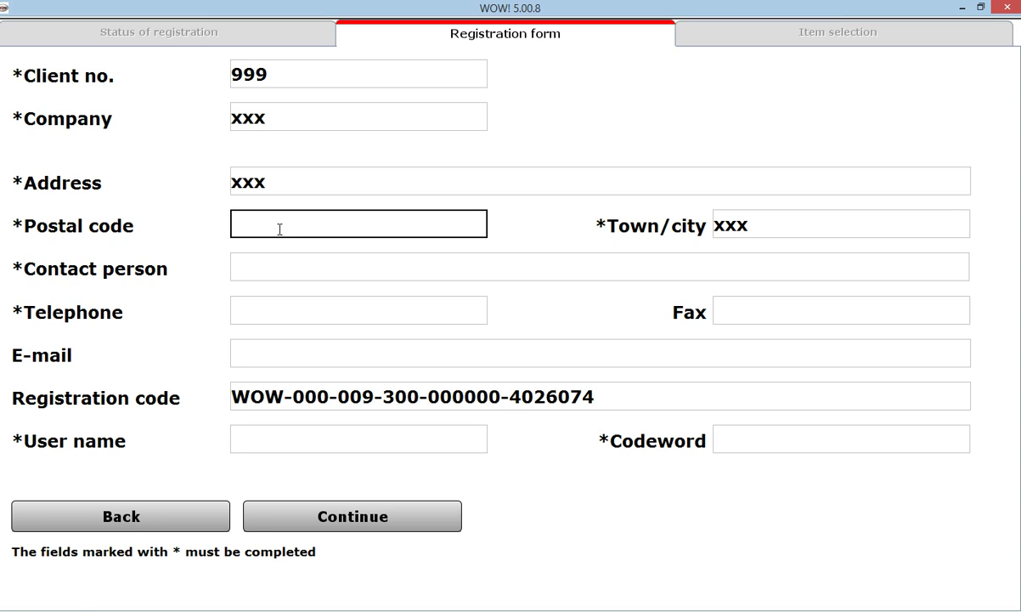
{"action": "type", "text": "12345"}
{"action": "key", "text": "Tab"}
{"action": "key", "text": "Tab"}
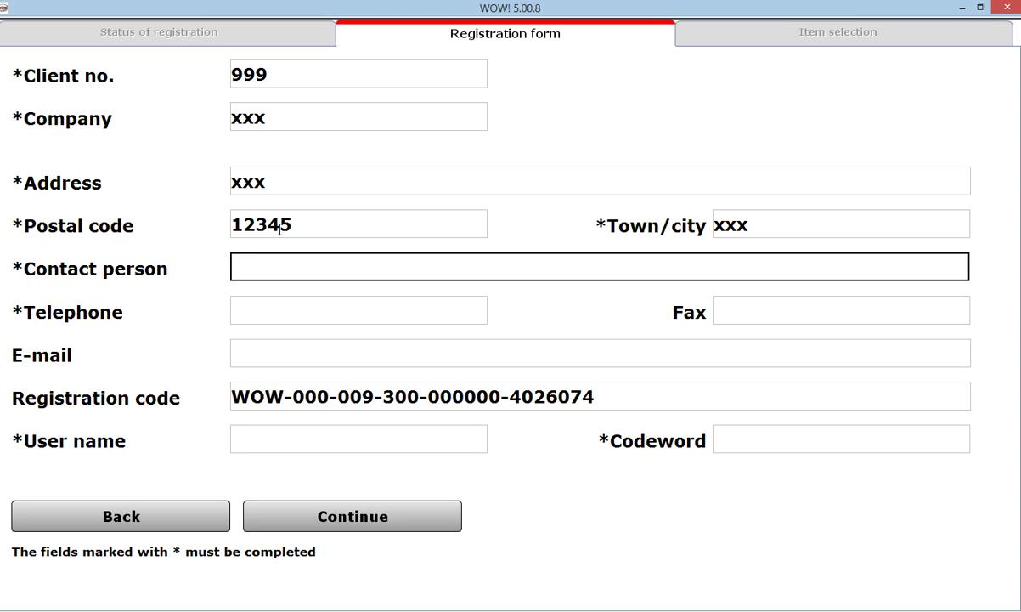
{"action": "type", "text": "xxx"}
{"action": "key", "text": "Tab"}
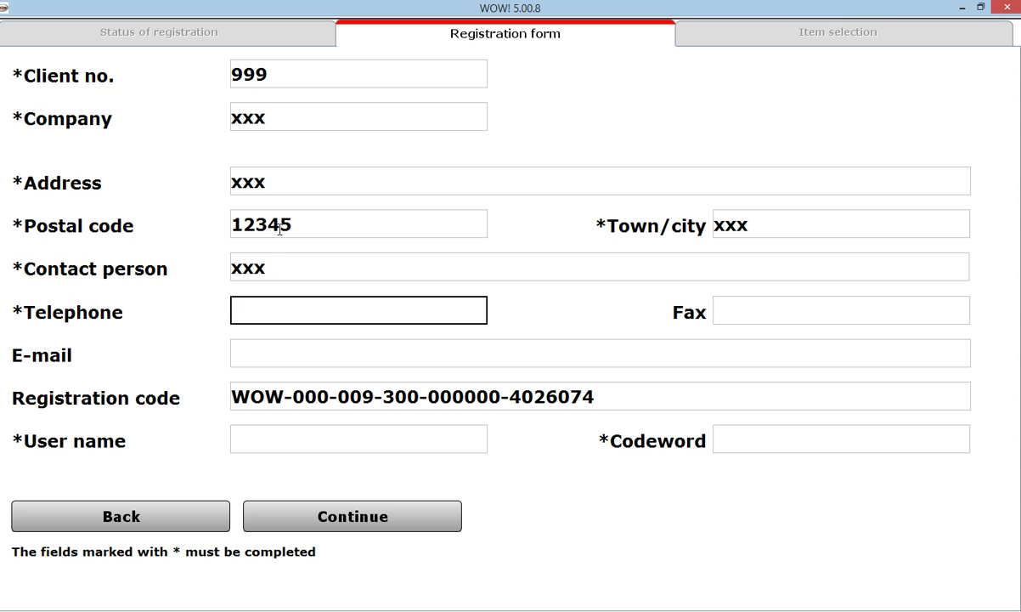
{"action": "type", "text": "123456"}
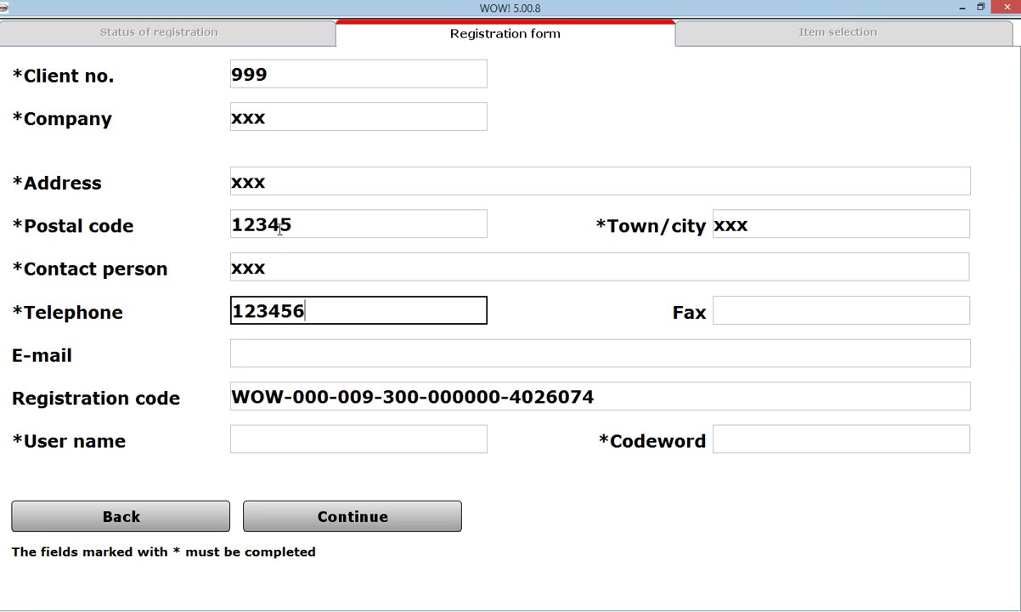
{"action": "key", "text": "Tab"}
{"action": "key", "text": "Tab"}
{"action": "left_click", "coordinate": [311, 436]}
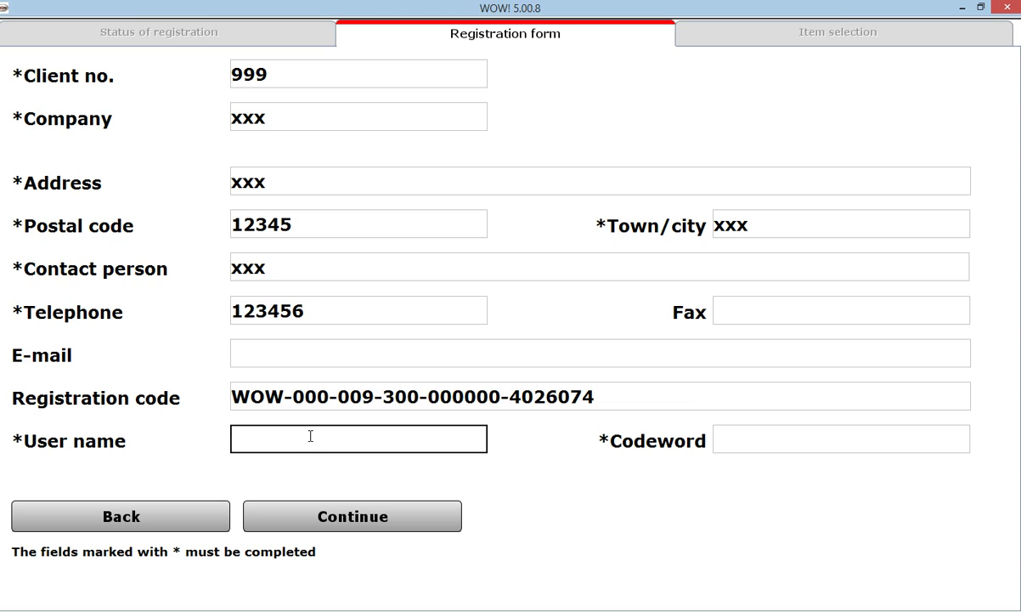
{"action": "type", "text": "W"}
{"action": "key", "text": "Tab"}
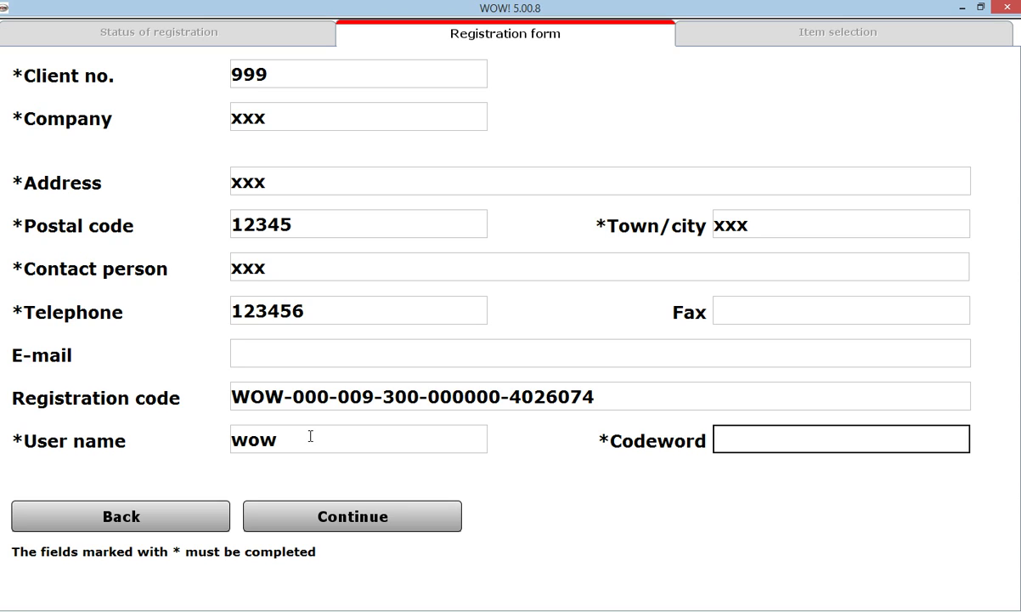
{"action": "type", "text": "wow"}
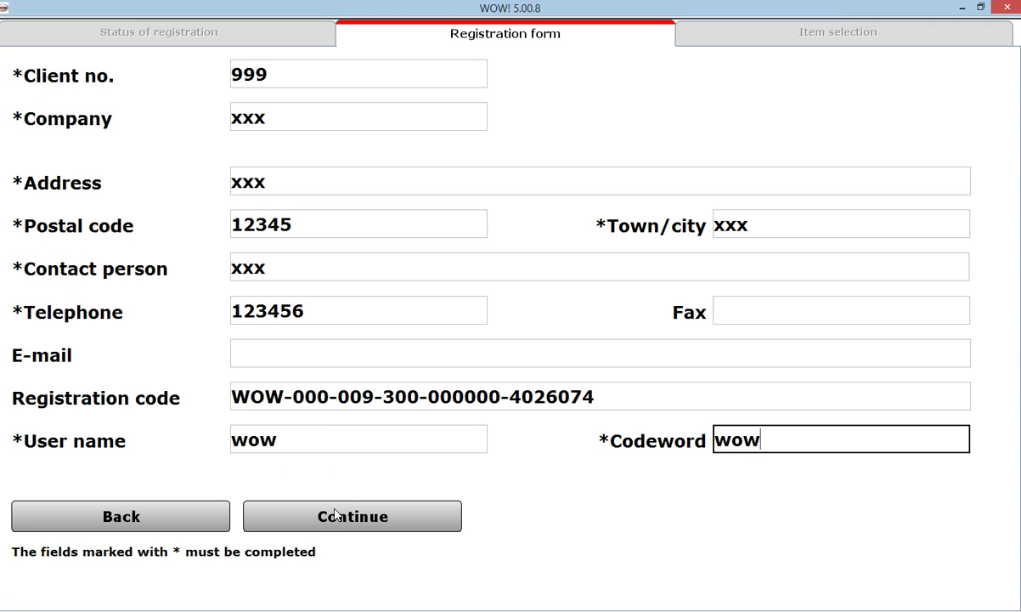
{"action": "left_click", "coordinate": [339, 520]}
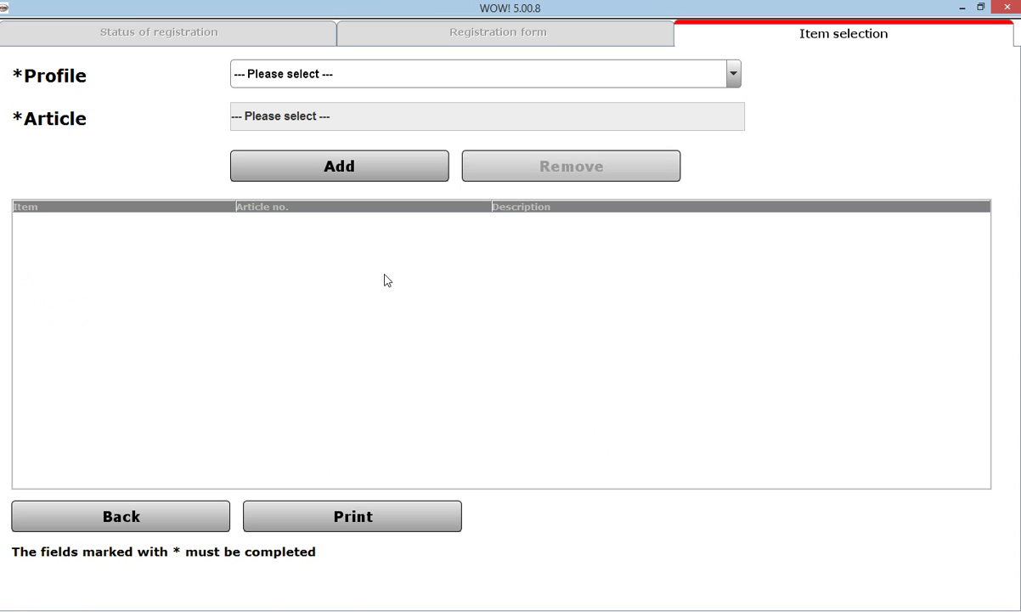
Add the WoW! Pro profile with the Full year description article to the item list
{"action": "left_click", "coordinate": [404, 82]}
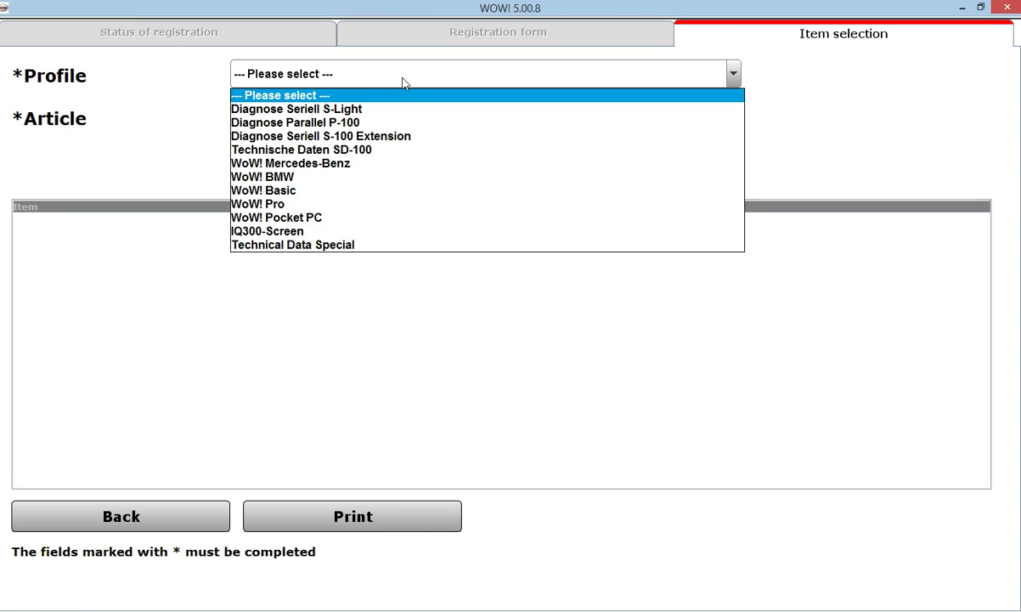
{"action": "left_click", "coordinate": [287, 209]}
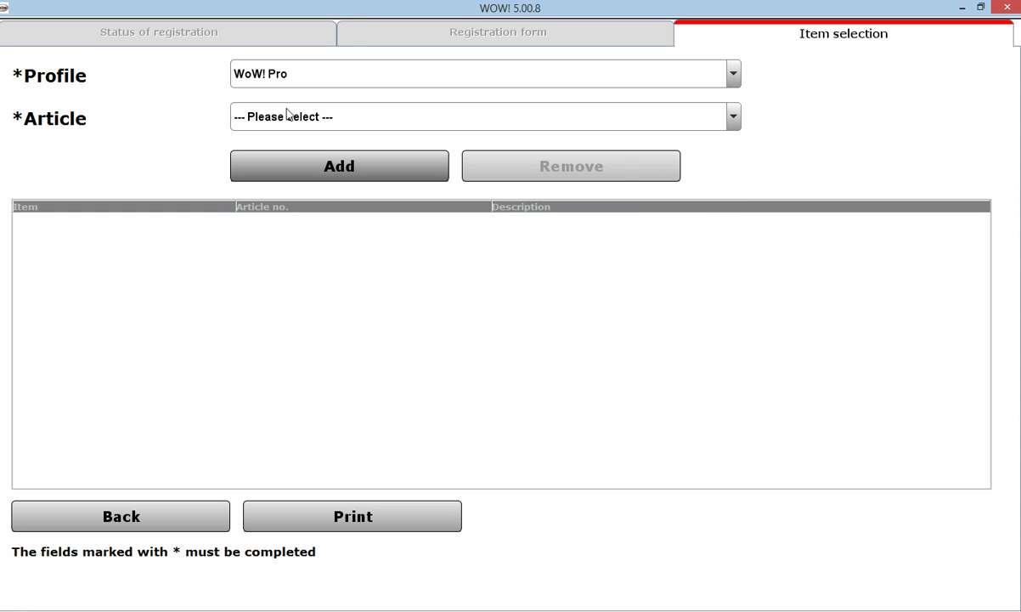
{"action": "left_click", "coordinate": [325, 119]}
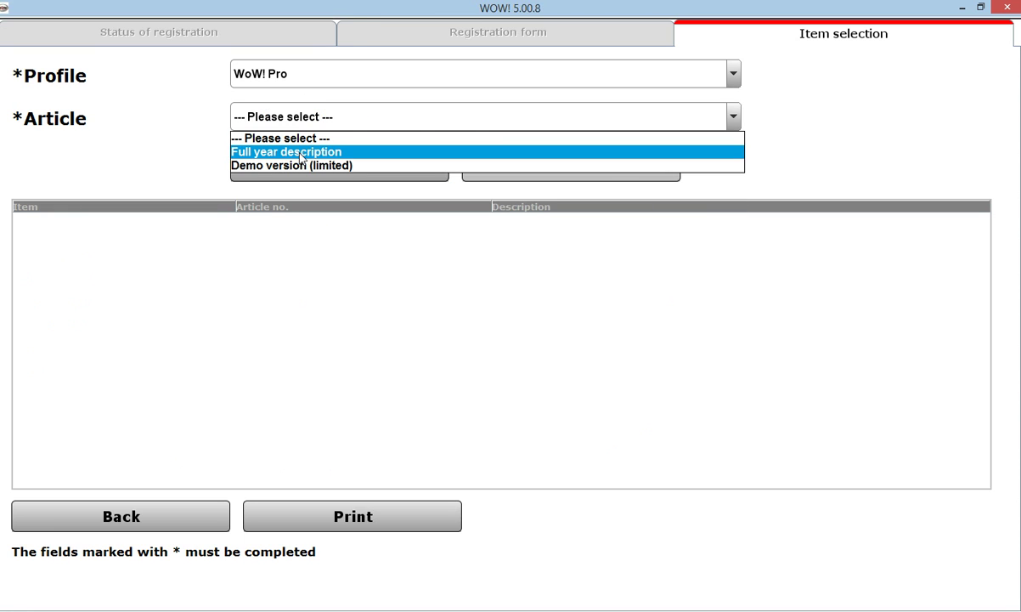
{"action": "left_click", "coordinate": [300, 155]}
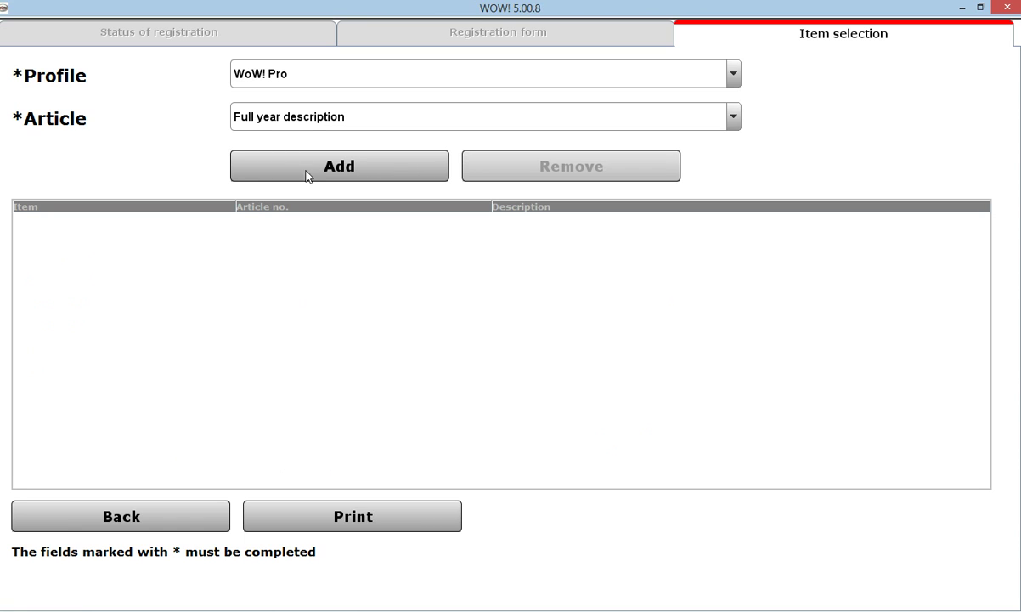
{"action": "left_click", "coordinate": [324, 166]}
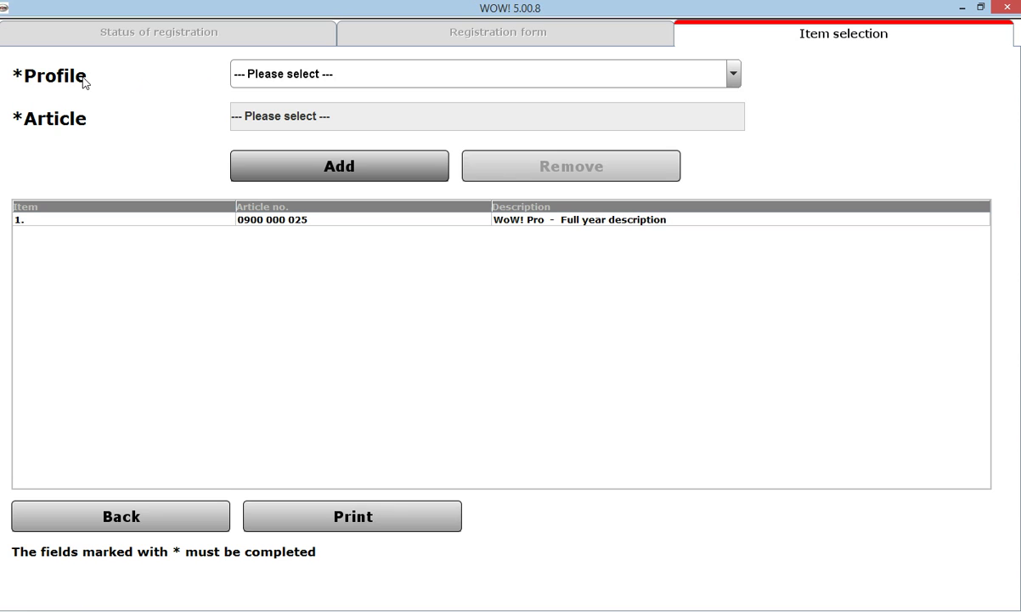
Add the WoW! BMW profile with the Open License article
{"action": "left_click", "coordinate": [360, 80]}
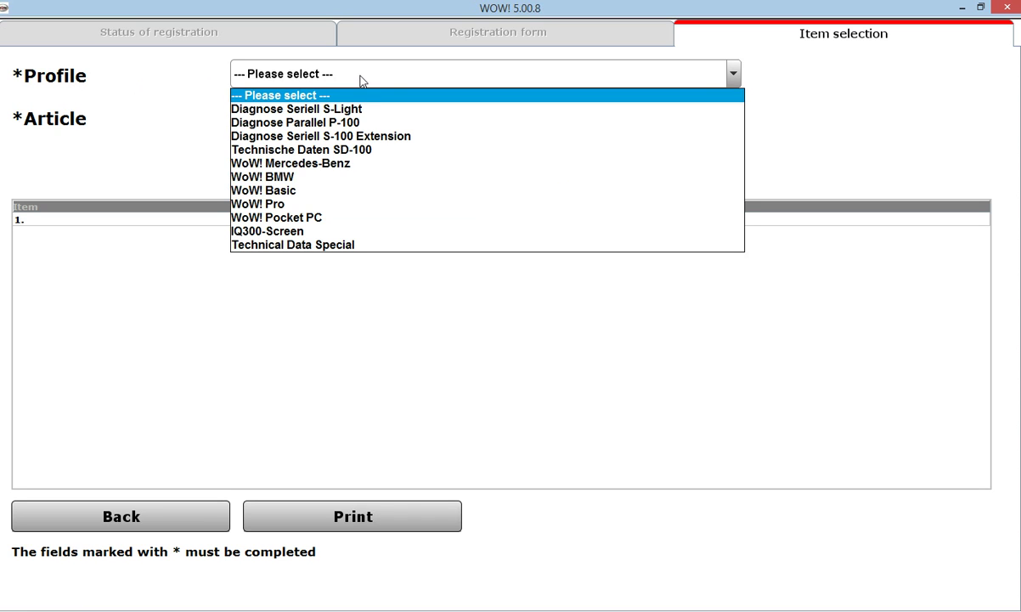
{"action": "left_click", "coordinate": [317, 180]}
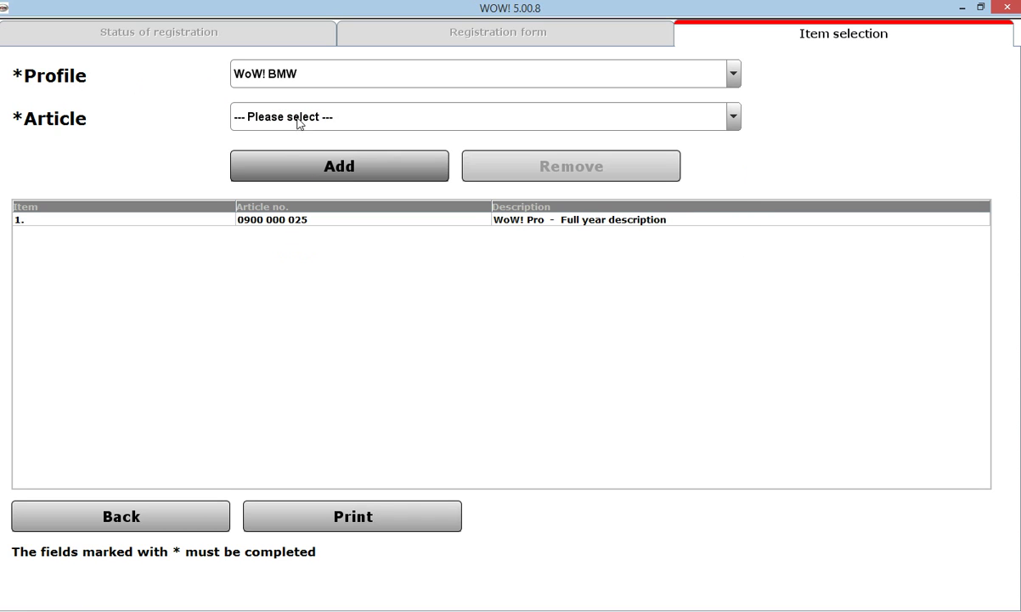
{"action": "left_click", "coordinate": [335, 126]}
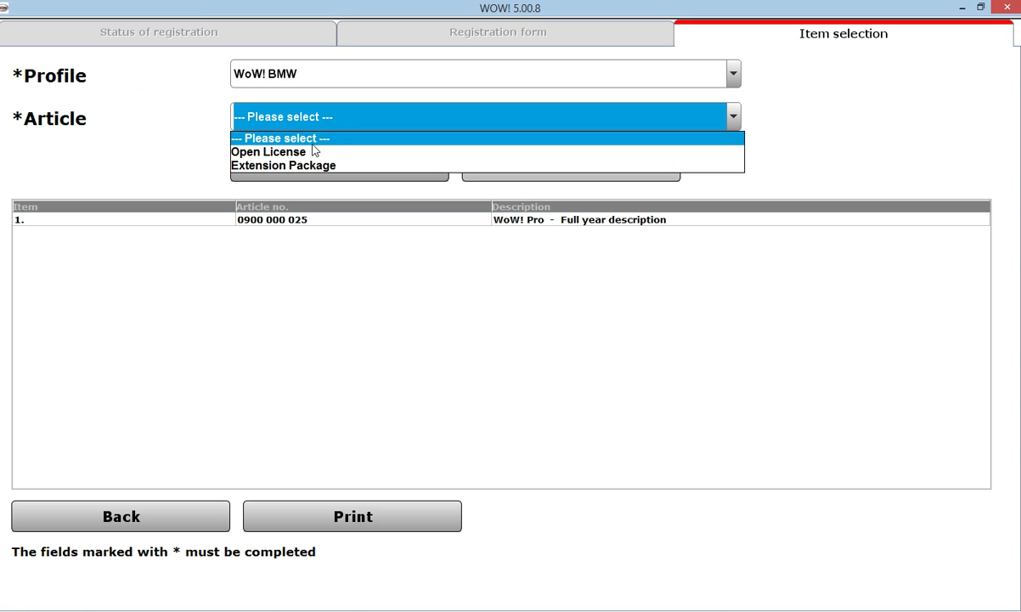
{"action": "left_click", "coordinate": [299, 151]}
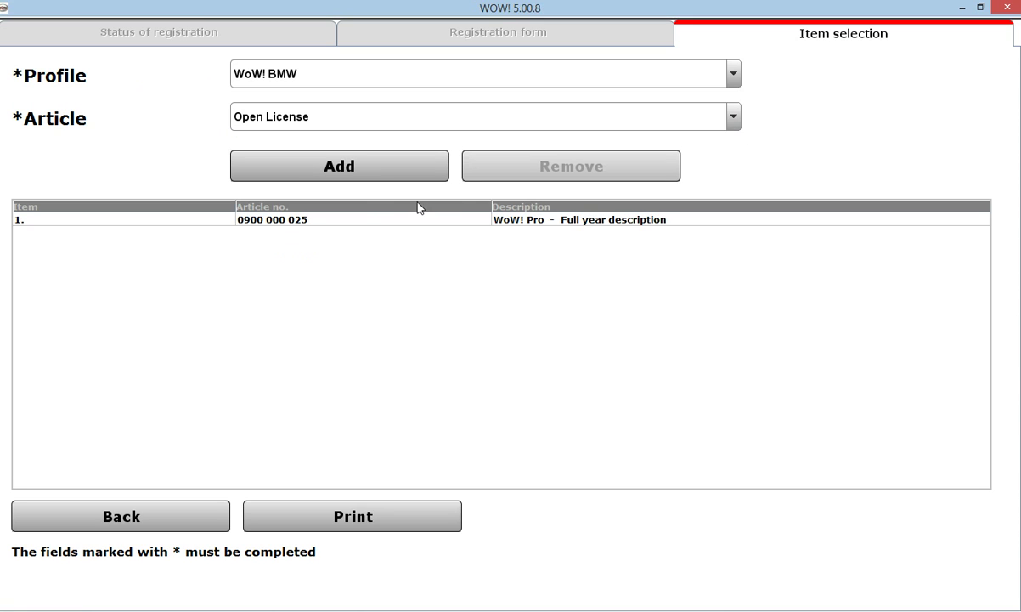
{"action": "left_click", "coordinate": [330, 170]}
Add the WoW! Mercedes-Benz Open License item and print the registration
{"action": "left_click", "coordinate": [338, 74]}
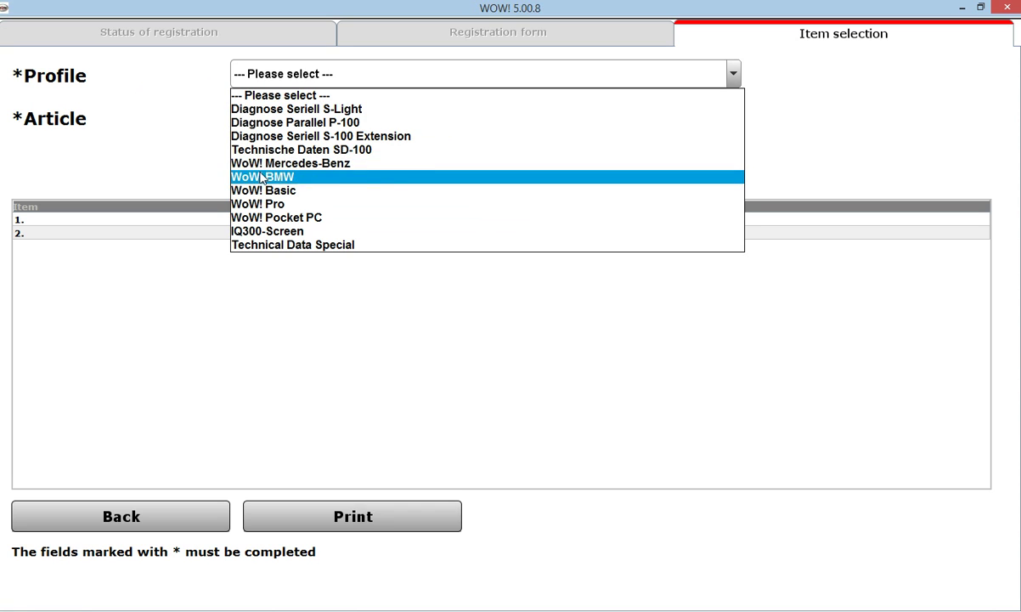
{"action": "left_click", "coordinate": [372, 170]}
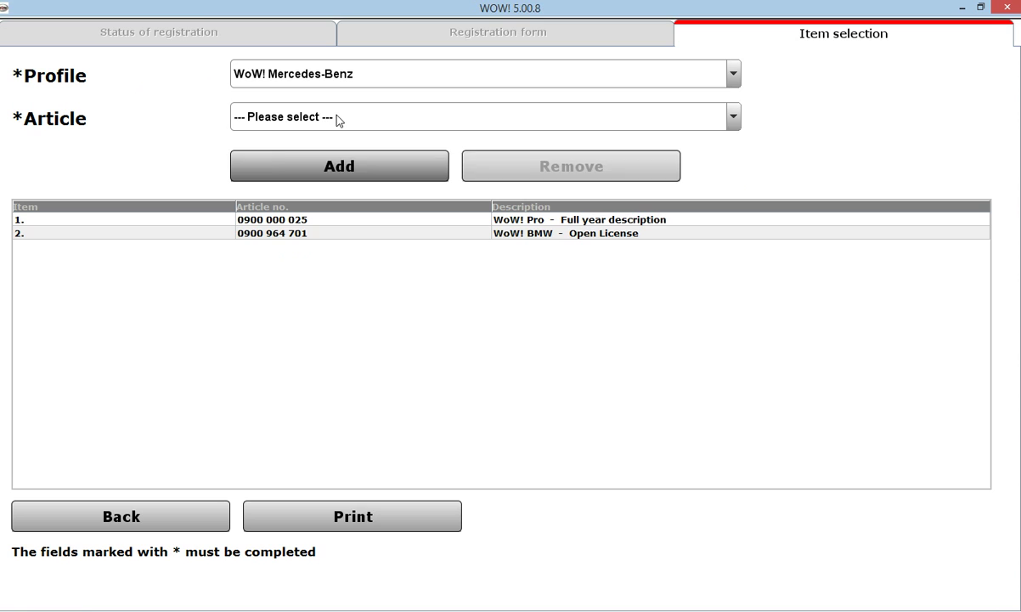
{"action": "left_click", "coordinate": [335, 119]}
{"action": "left_click", "coordinate": [299, 152]}
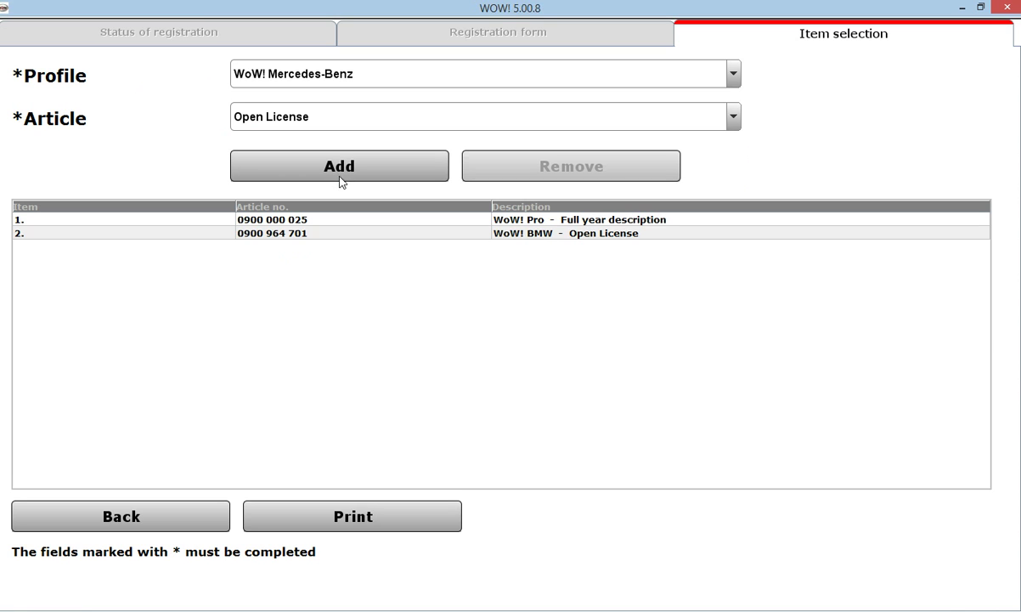
{"action": "left_click", "coordinate": [346, 177]}
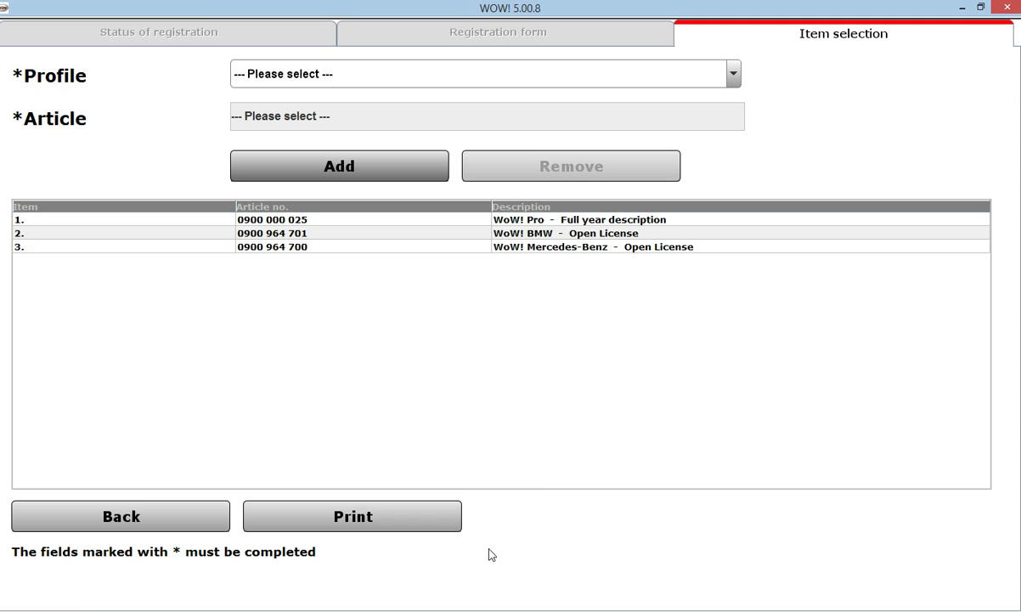
{"action": "left_click", "coordinate": [355, 520]}
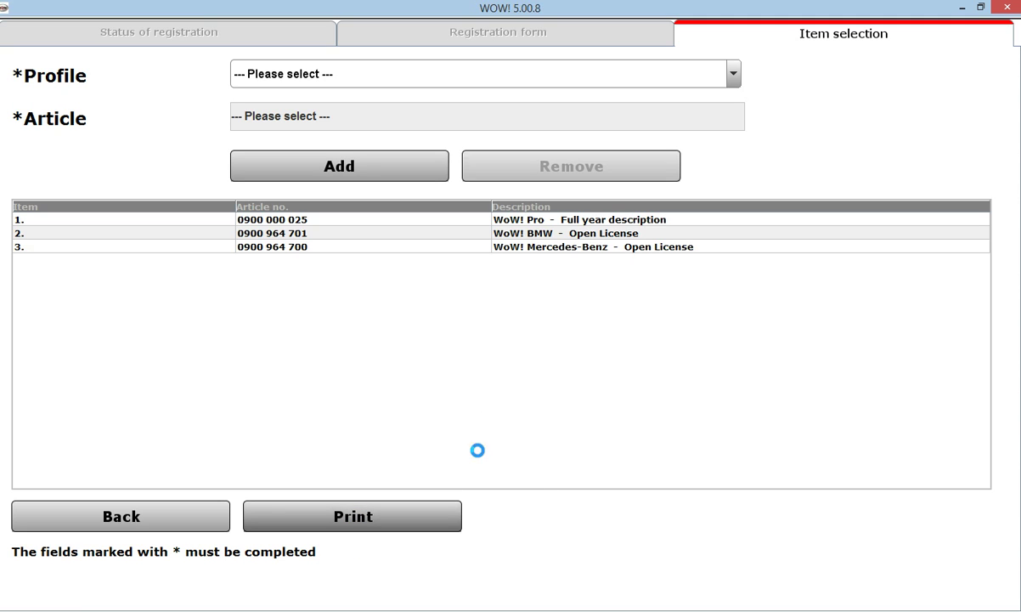
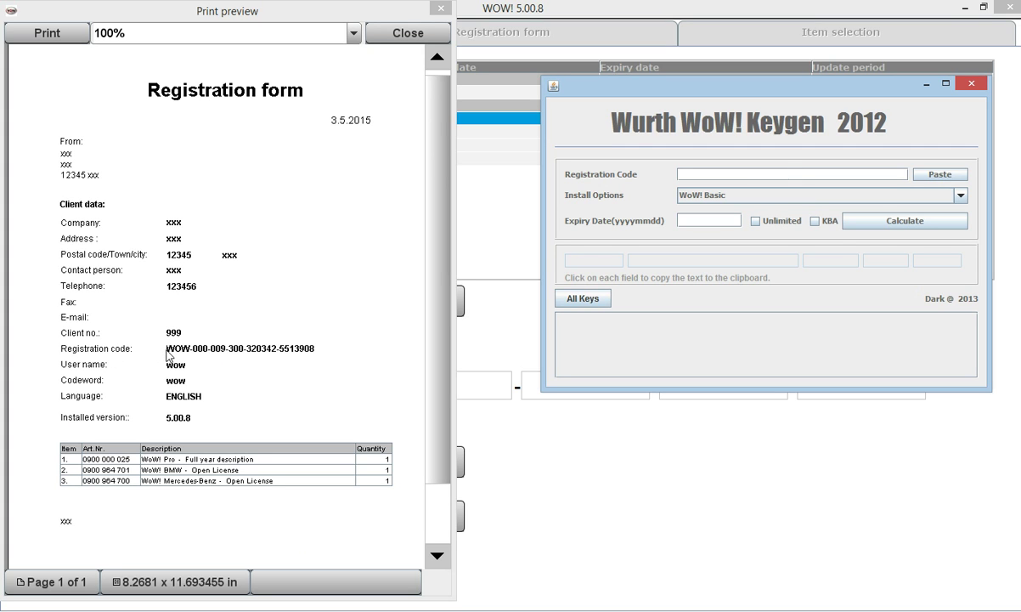
Read the registration code from the print preview and enter it in lowercase into the Registration Code field
{"action": "left_click", "coordinate": [339, 356]}
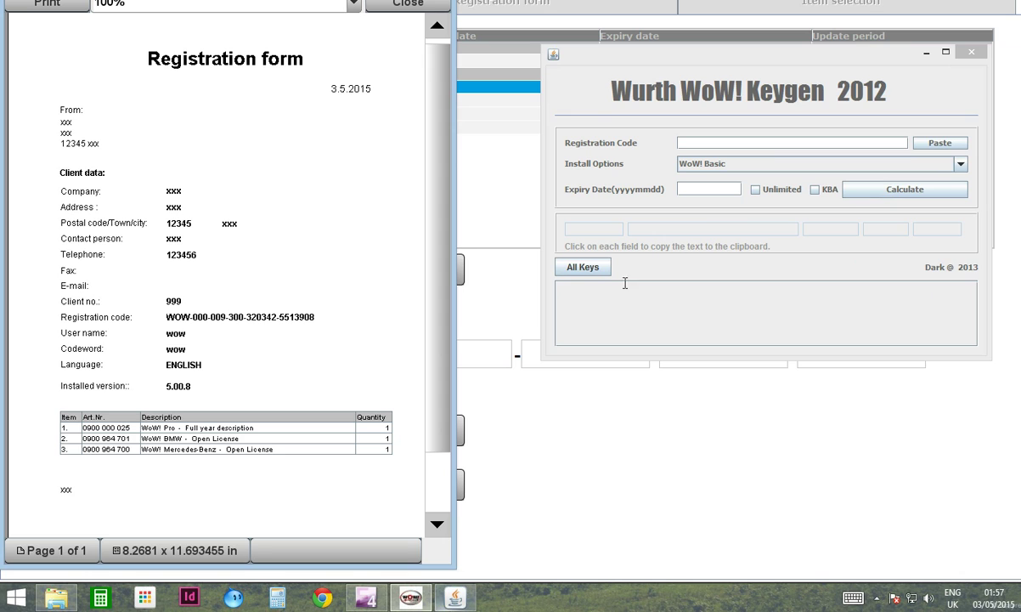
{"action": "left_click", "coordinate": [765, 148]}
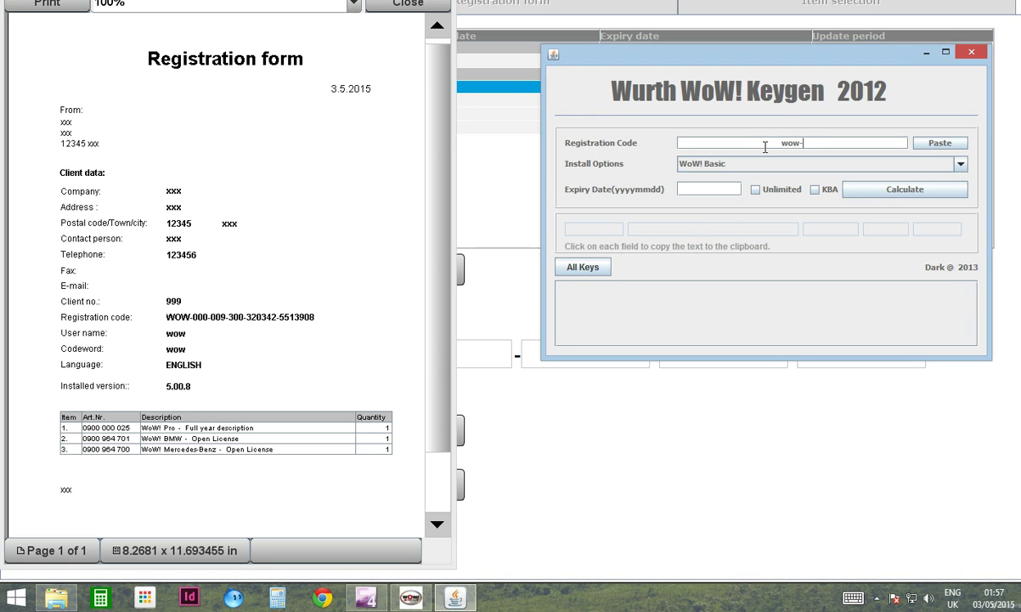
{"action": "type", "text": "wow-000-009-300-320342-5513908"}
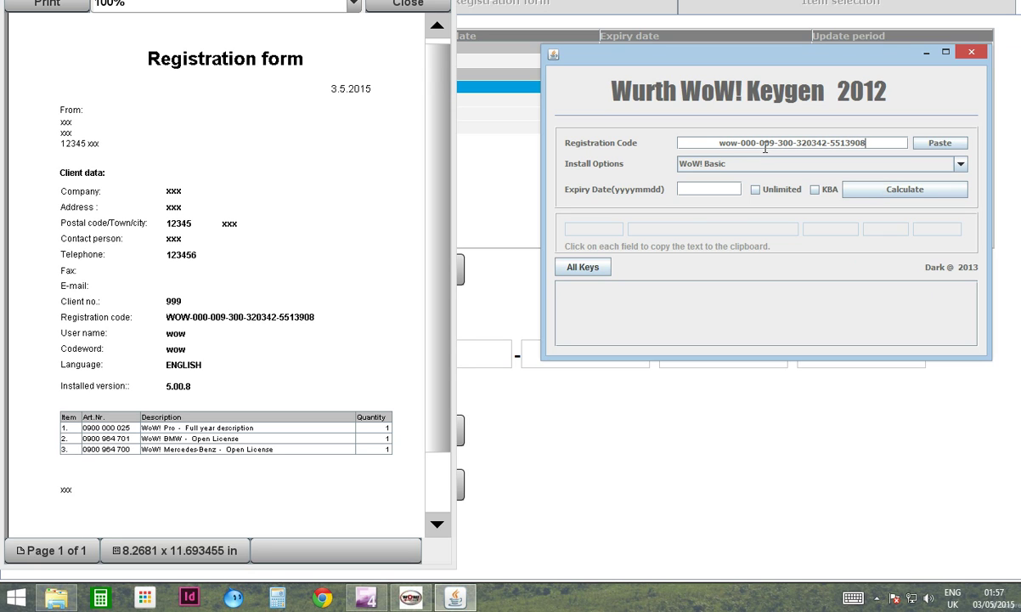
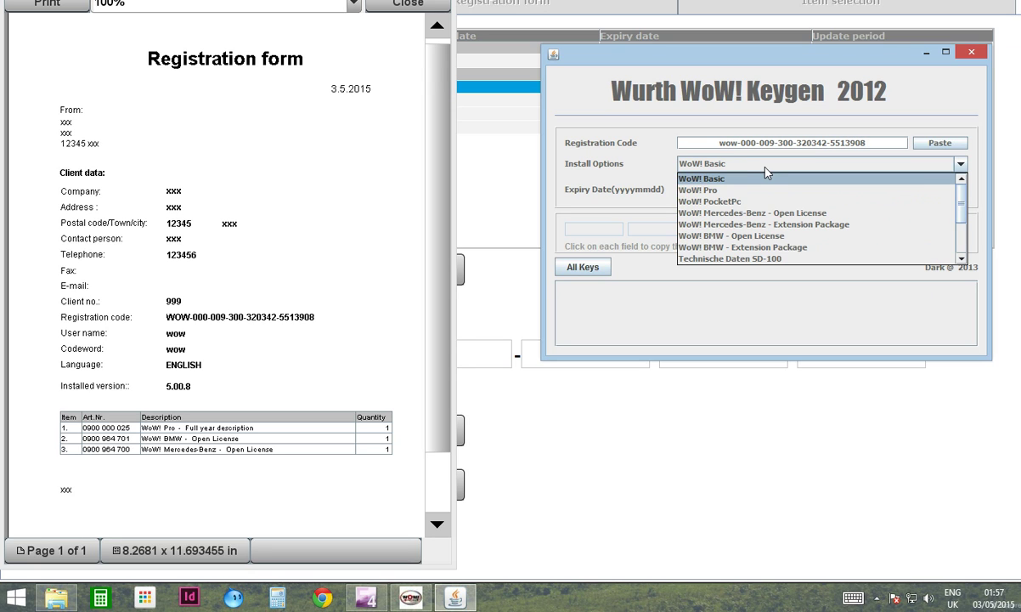
Set the Install Options installation type to WoW! Pro
{"action": "left_click", "coordinate": [725, 190]}
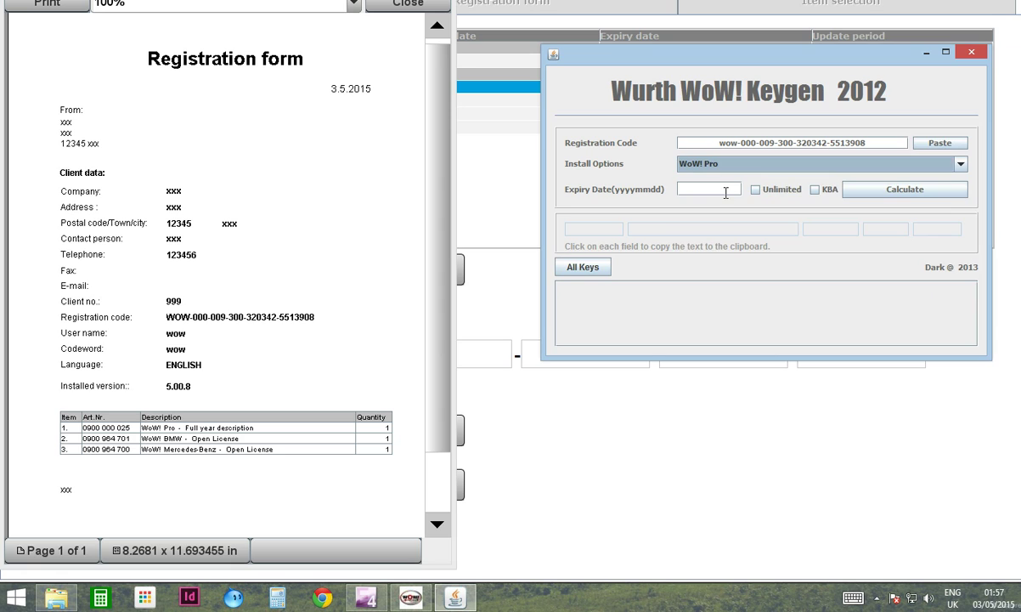
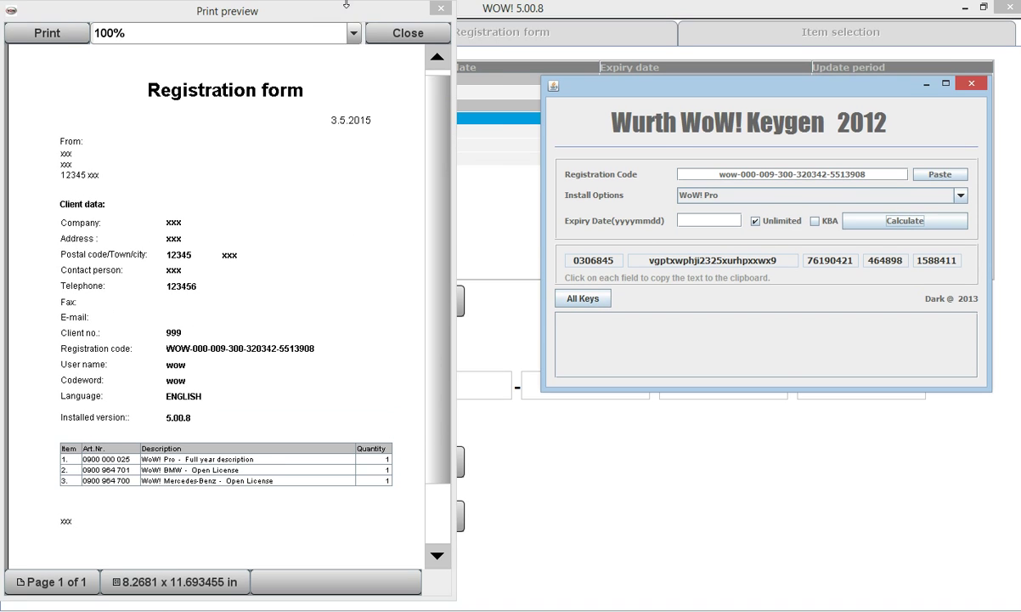
Generate the five activation key parts in the keygen and close the registration form preview
{"action": "left_click", "coordinate": [370, 21]}
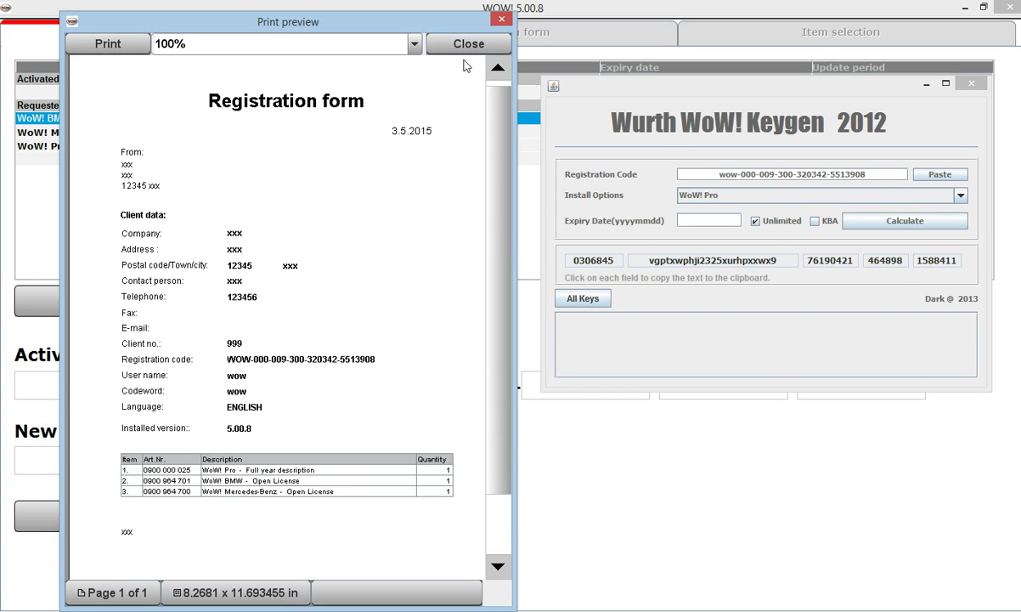
{"action": "left_click", "coordinate": [418, 35]}
{"action": "left_click", "coordinate": [720, 76]}
{"action": "left_click_drag", "start_coordinate": [721, 91], "coordinate": [737, 27]}
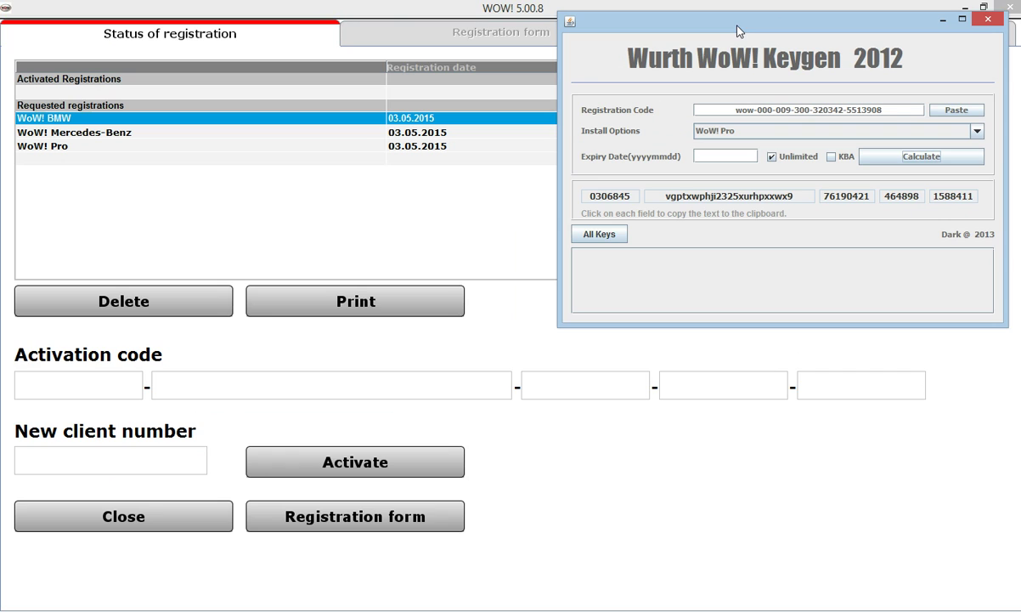
Copy the first three keygen key parts into the first three activation code fields
{"action": "left_click", "coordinate": [86, 390]}
{"action": "left_click", "coordinate": [595, 195]}
{"action": "key", "text": "ctrl+c"}
{"action": "left_click", "coordinate": [97, 375]}
{"action": "key", "text": "ctrl+v"}
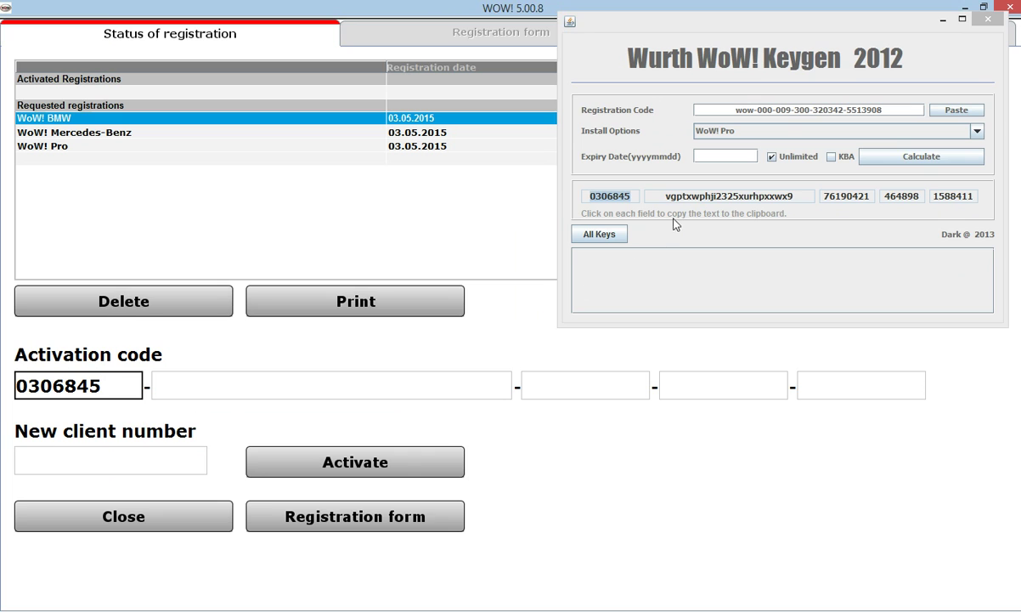
{"action": "left_click", "coordinate": [690, 197]}
{"action": "left_click", "coordinate": [380, 383]}
{"action": "key", "text": "ctrl+v"}
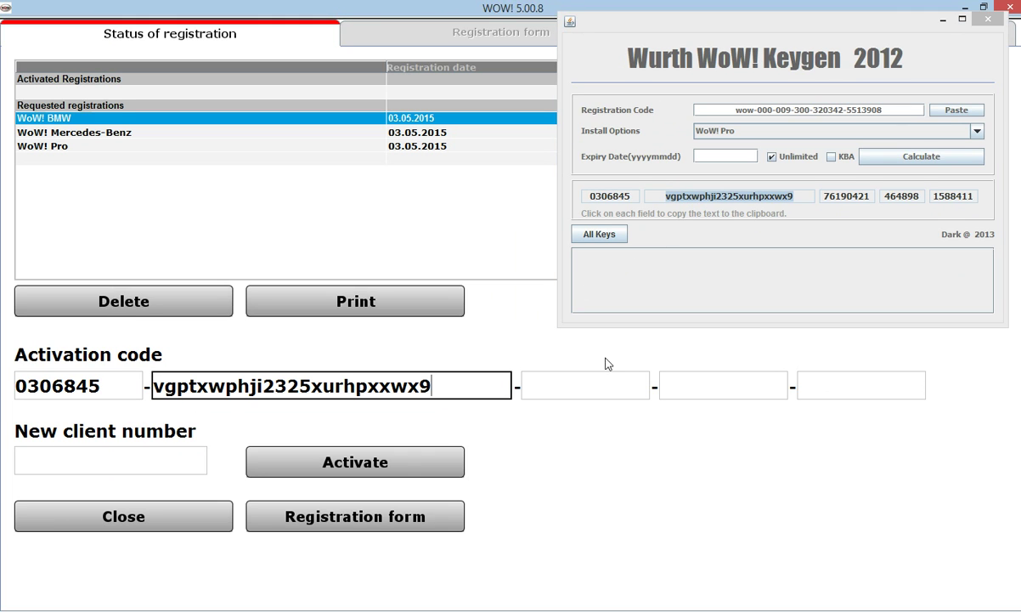
{"action": "left_click", "coordinate": [853, 201]}
{"action": "left_click", "coordinate": [611, 378]}
{"action": "key", "text": "ctrl+v"}
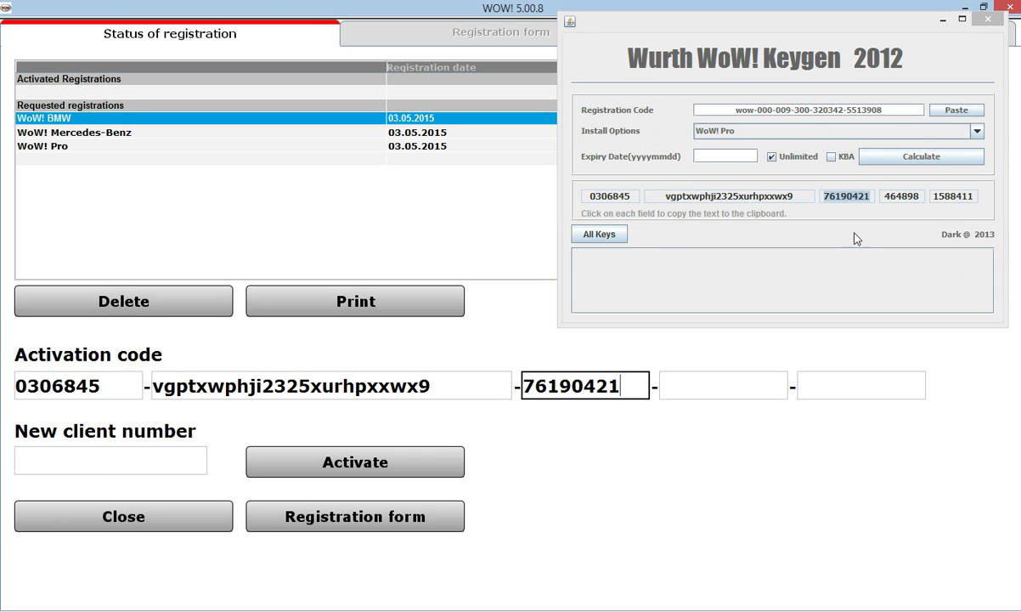
Copy the fourth and fifth keygen key parts into the remaining activation code fields
{"action": "left_click", "coordinate": [896, 207]}
{"action": "left_click", "coordinate": [896, 207]}
{"action": "left_click", "coordinate": [782, 378]}
{"action": "key", "text": "ctrl+v"}
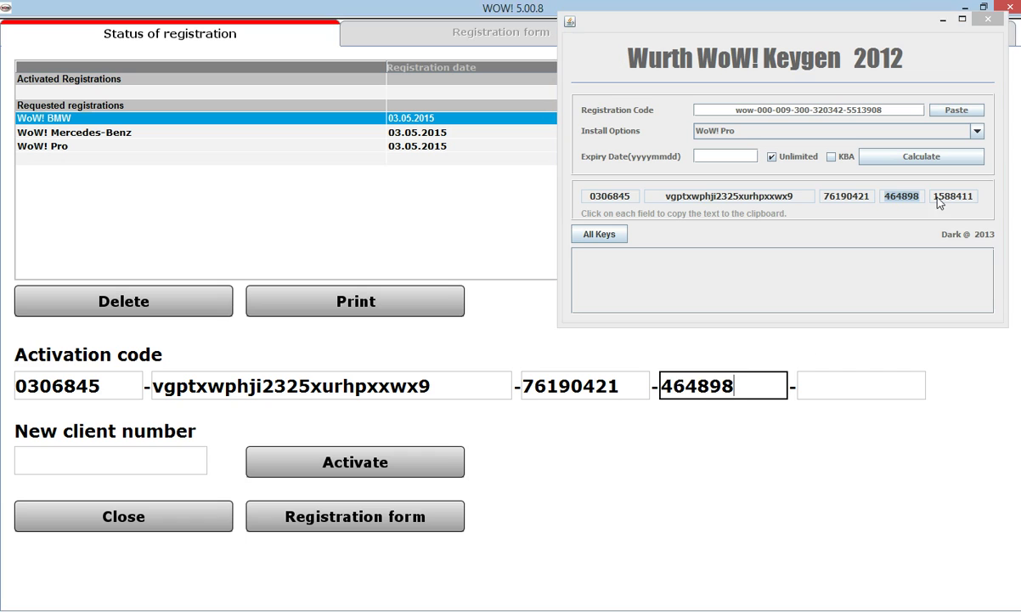
{"action": "left_click", "coordinate": [951, 197]}
{"action": "left_click", "coordinate": [884, 384]}
{"action": "key", "text": "ctrl+v"}
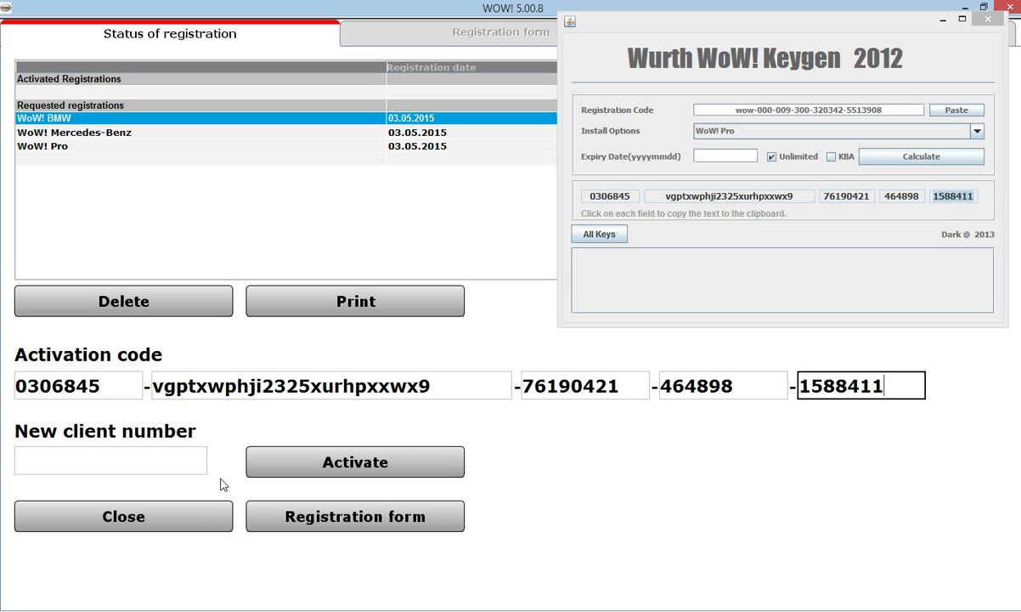
{"action": "left_click", "coordinate": [102, 468]}
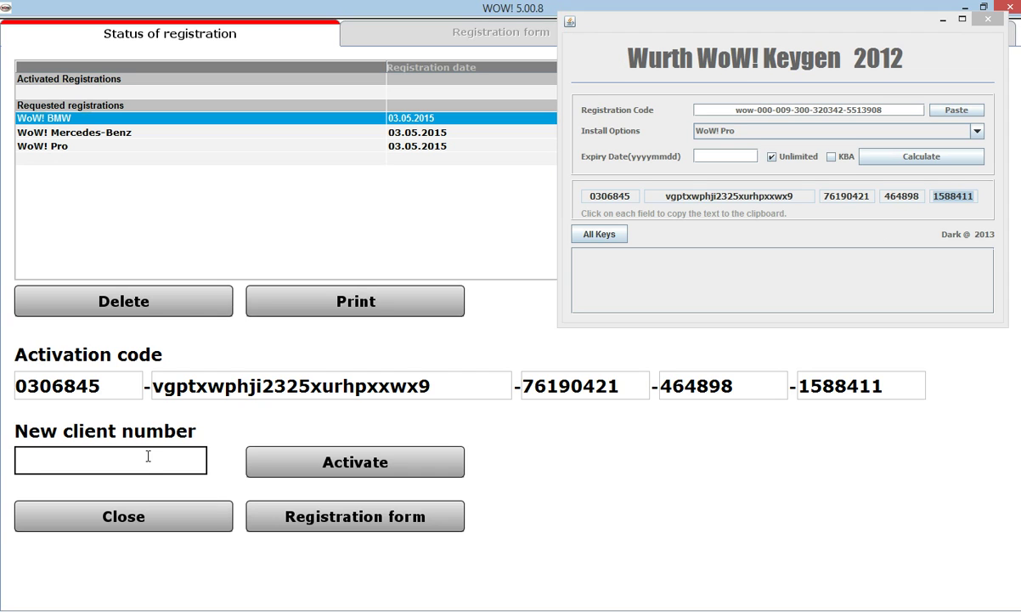
Activate WoW! Pro with client number 999 and postpone the online update until later
{"action": "type", "text": "999"}
{"action": "left_click", "coordinate": [317, 463]}
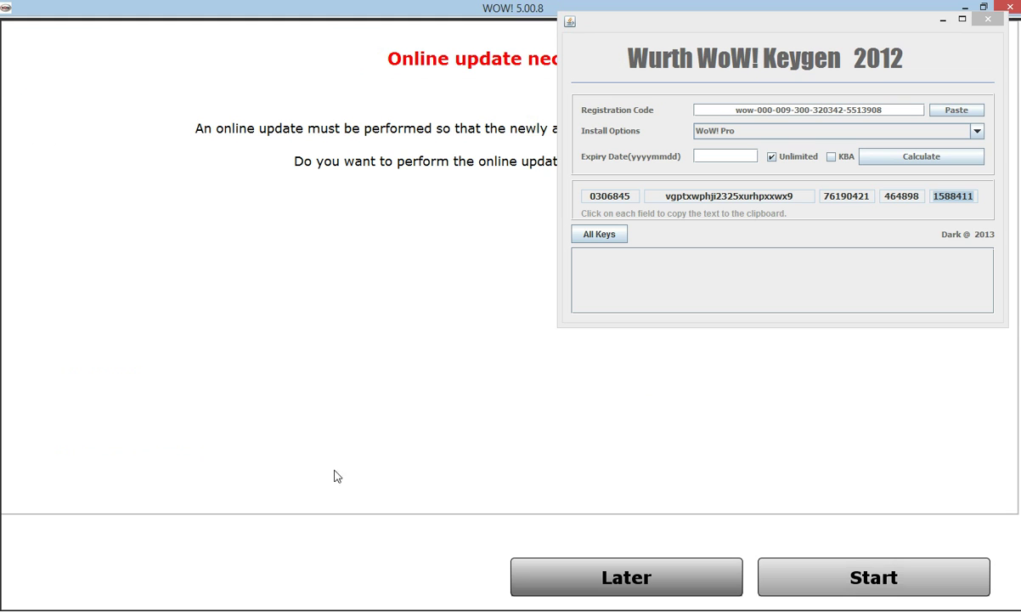
{"action": "left_click_drag", "start_coordinate": [732, 44], "coordinate": [159, 437]}
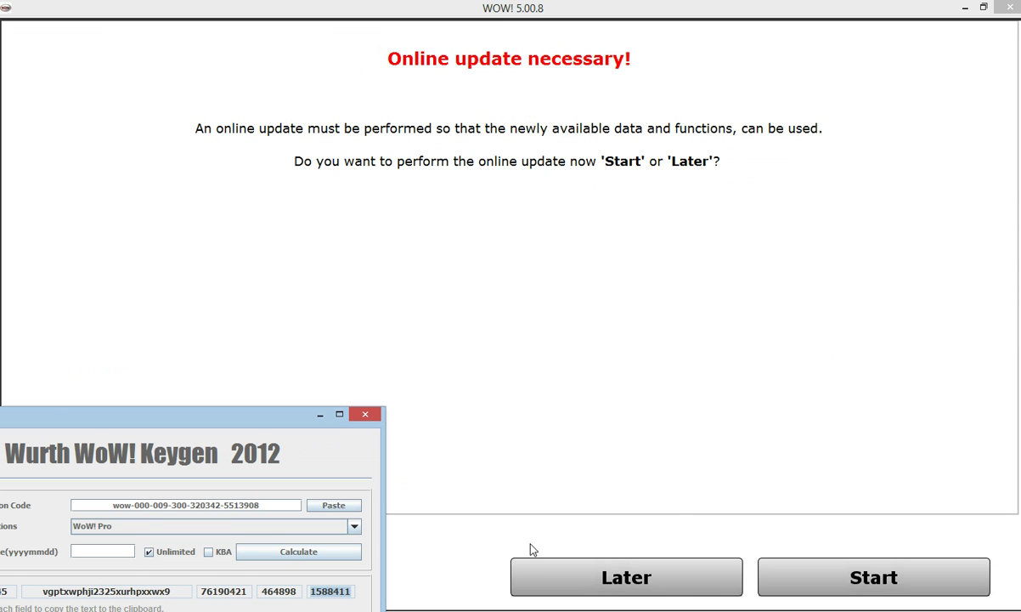
{"action": "left_click", "coordinate": [605, 578]}
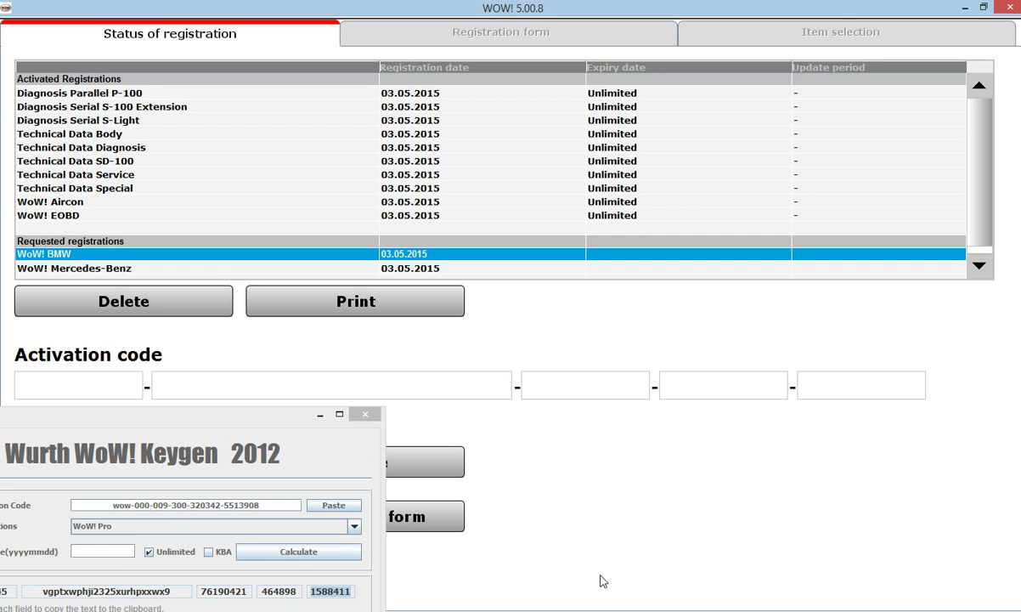
{"action": "left_click_drag", "start_coordinate": [216, 413], "coordinate": [750, 94]}
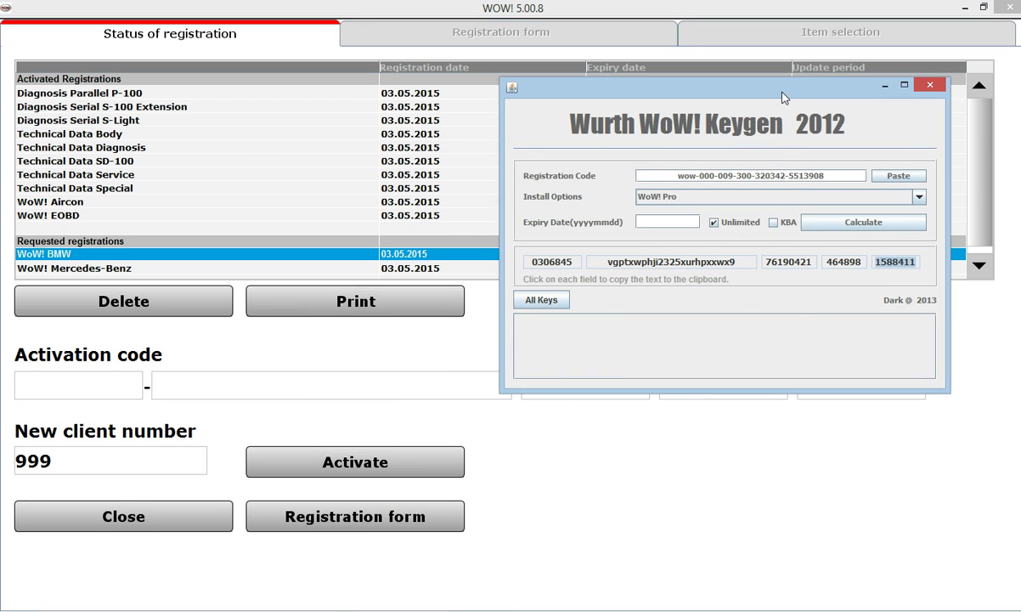
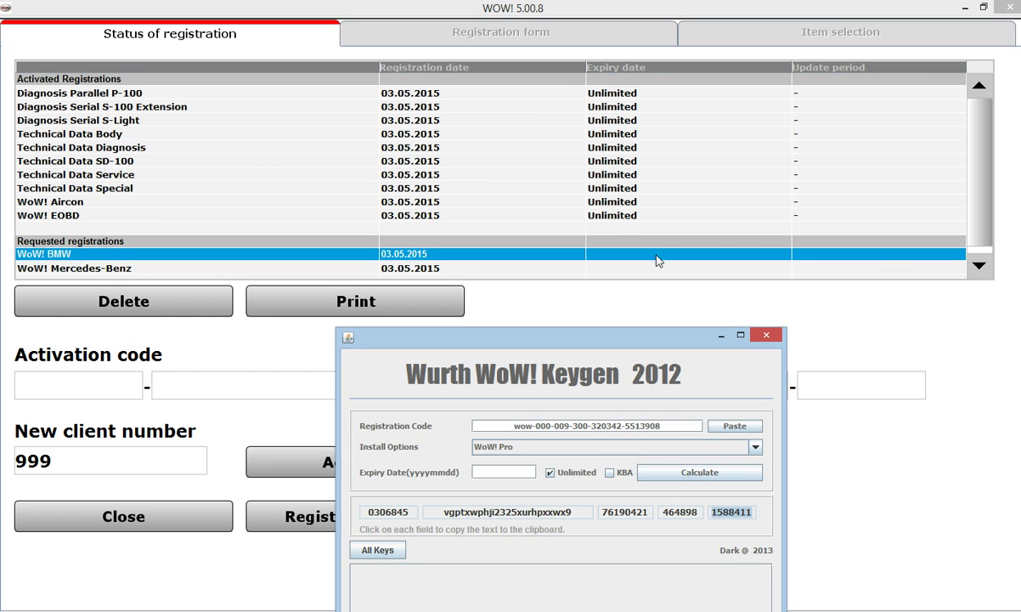
Set the keygen's install option to 'WoW! BMW - Open License' and calculate fresh key parts
{"action": "left_click_drag", "start_coordinate": [570, 340], "coordinate": [764, 46]}
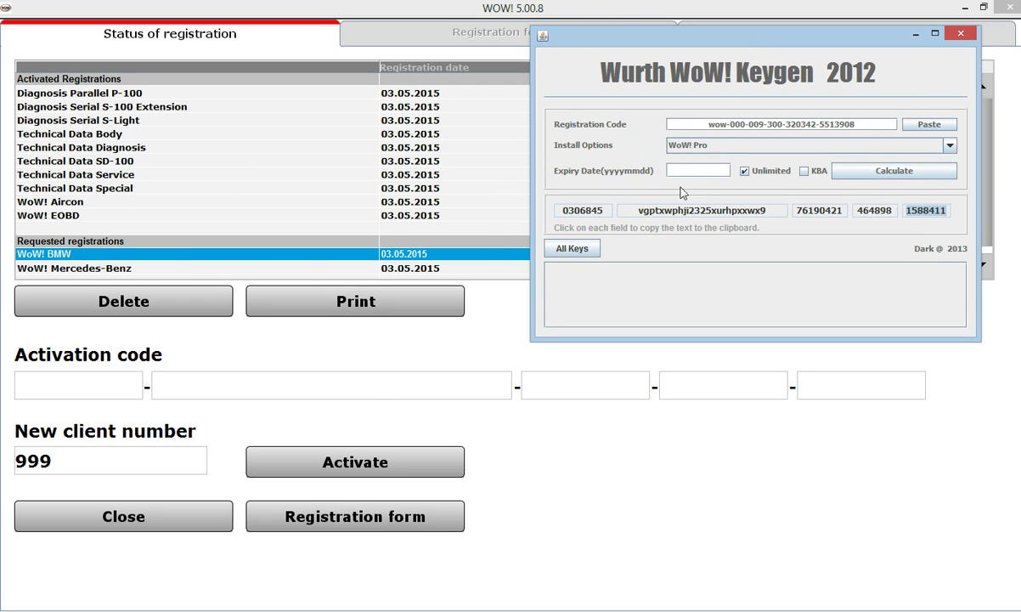
{"action": "left_click", "coordinate": [726, 152]}
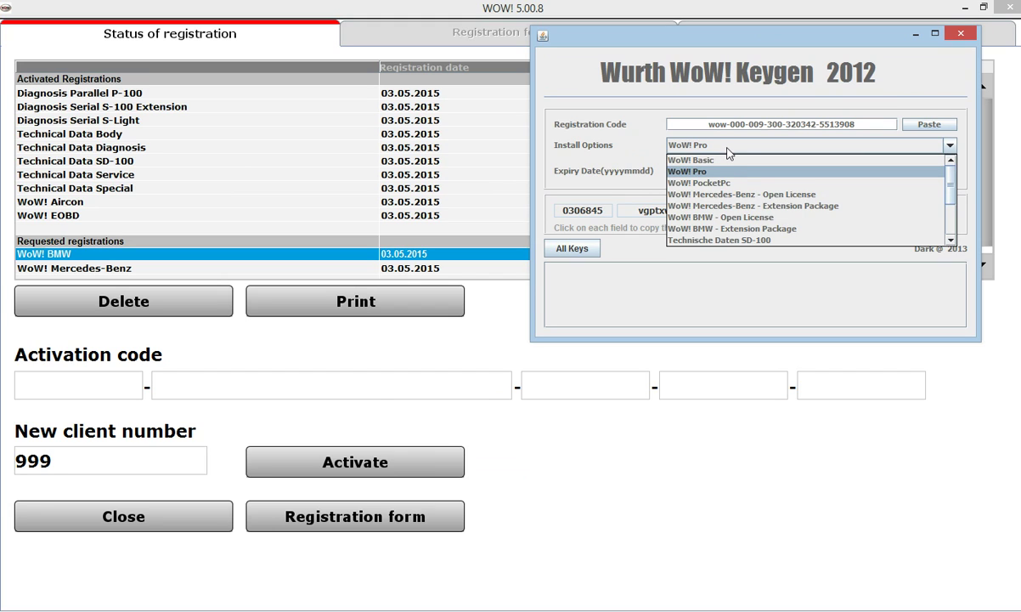
{"action": "left_click", "coordinate": [722, 217]}
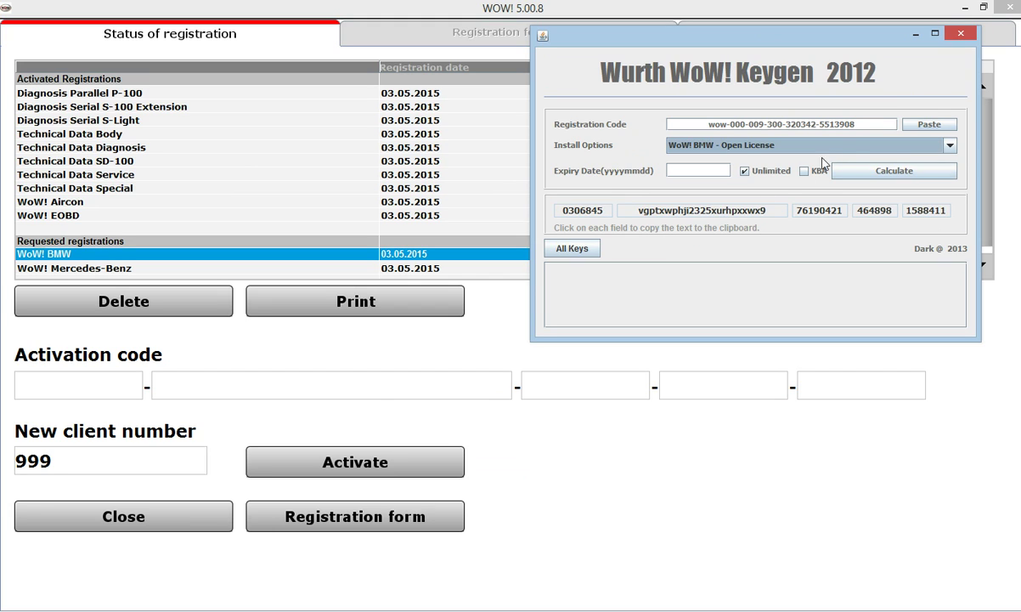
{"action": "left_click", "coordinate": [895, 174]}
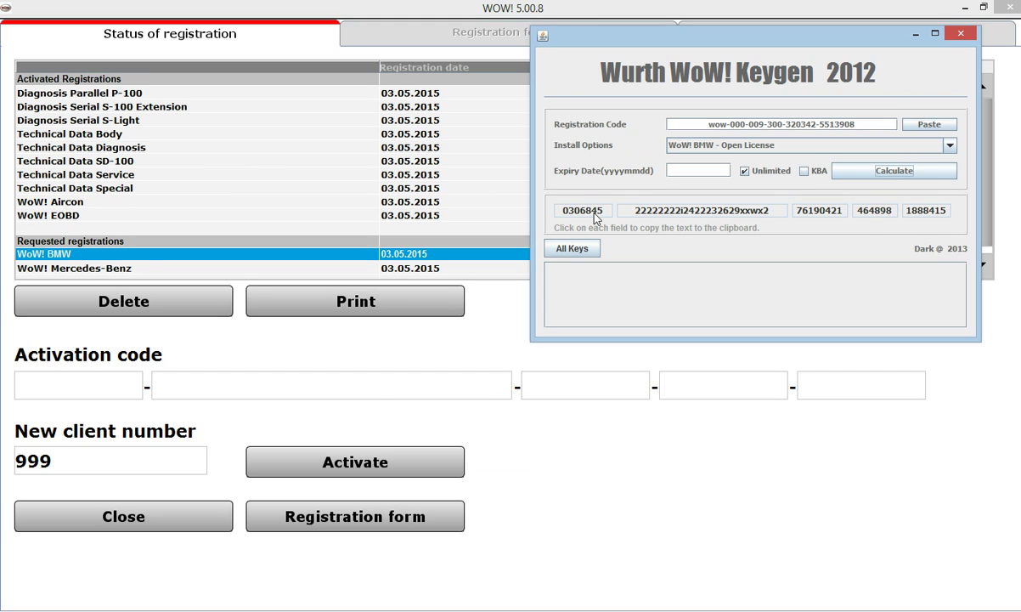
Copy the first three generated key parts into the first three Activation code boxes
{"action": "left_click_drag", "start_coordinate": [558, 216], "coordinate": [603, 218]}
{"action": "key", "text": "ctrl+c"}
{"action": "left_click", "coordinate": [75, 387]}
{"action": "key", "text": "ctrl+v"}
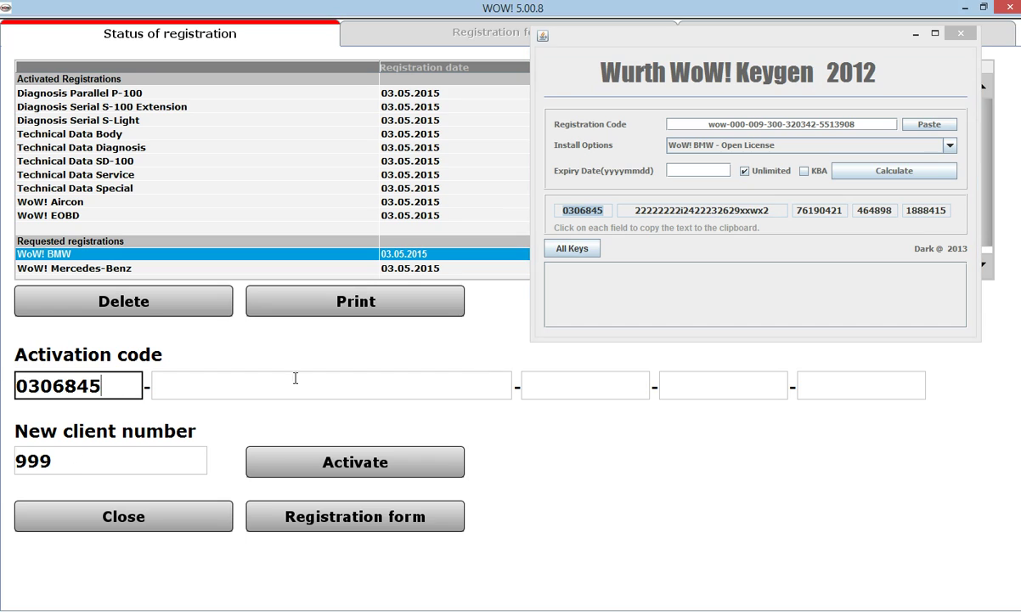
{"action": "left_click", "coordinate": [679, 211]}
{"action": "key", "text": "ctrl+c"}
{"action": "left_click", "coordinate": [396, 386]}
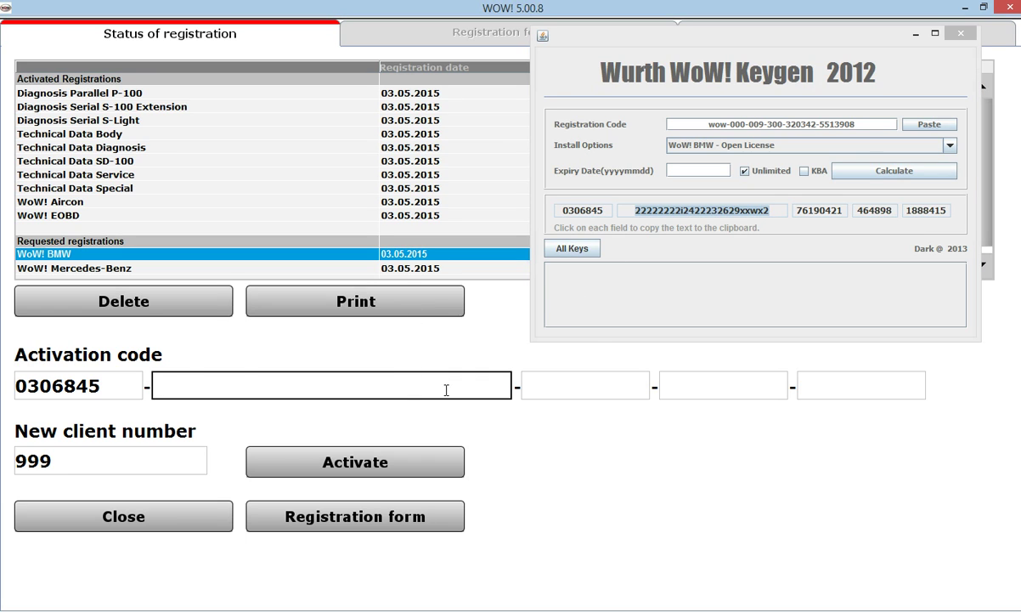
{"action": "key", "text": "ctrl+v"}
{"action": "left_click", "coordinate": [831, 214]}
{"action": "left_click", "coordinate": [586, 383]}
{"action": "key", "text": "ctrl+v"}
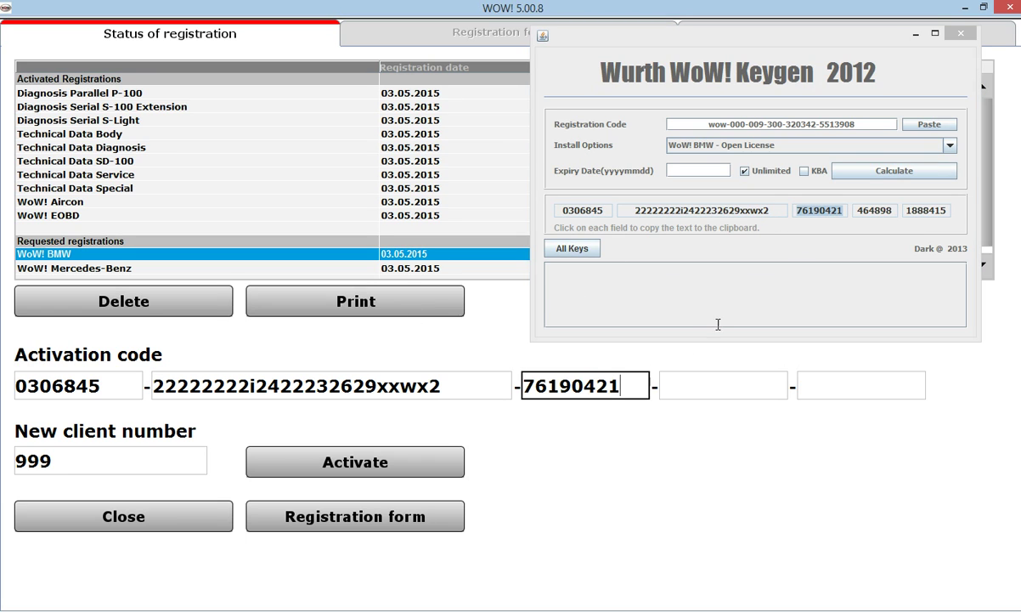
Copy the fourth and fifth key parts into their boxes and activate the WoW! BMW code
{"action": "left_click", "coordinate": [862, 214]}
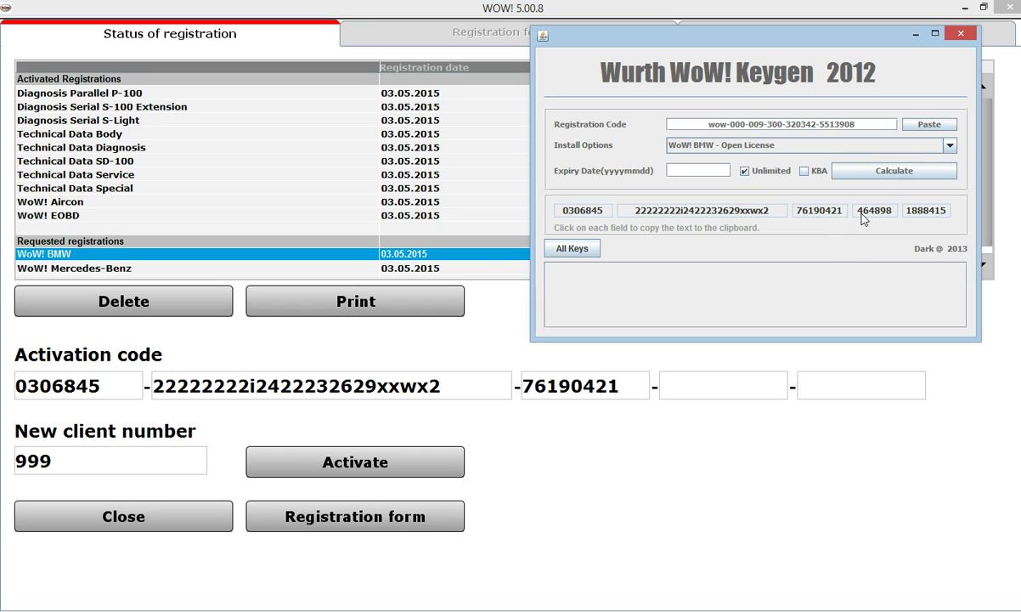
{"action": "left_click", "coordinate": [710, 385]}
{"action": "key", "text": "ctrl+v"}
{"action": "left_click", "coordinate": [919, 214]}
{"action": "left_click", "coordinate": [855, 384]}
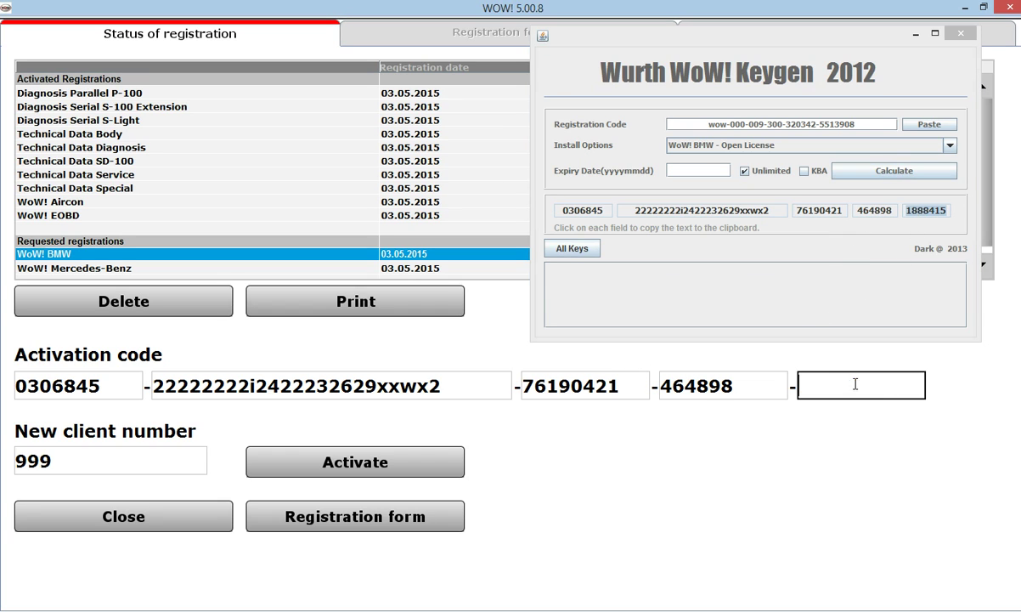
{"action": "key", "text": "ctrl+v"}
{"action": "left_click", "coordinate": [344, 476]}
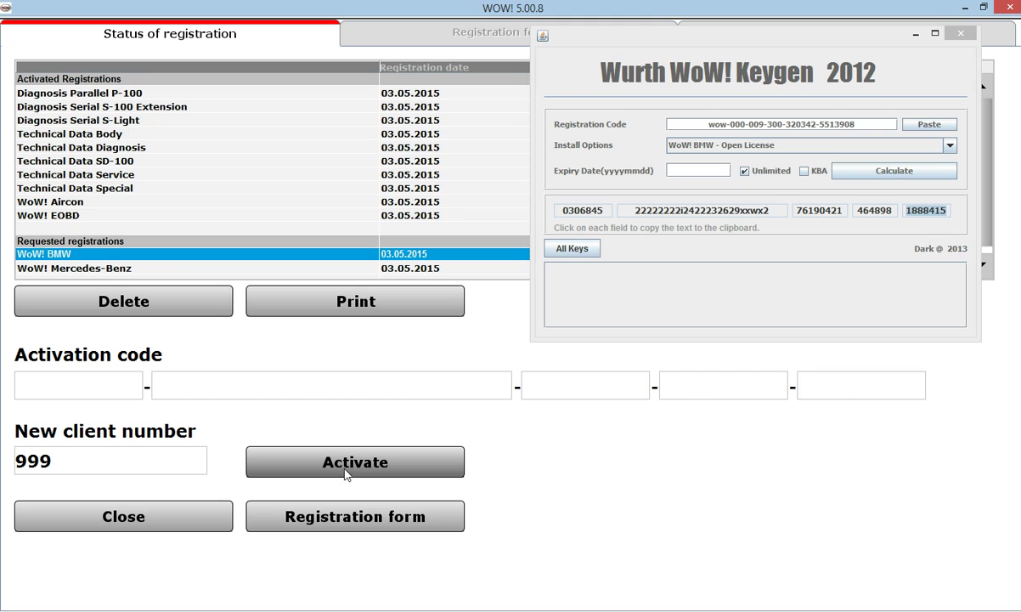
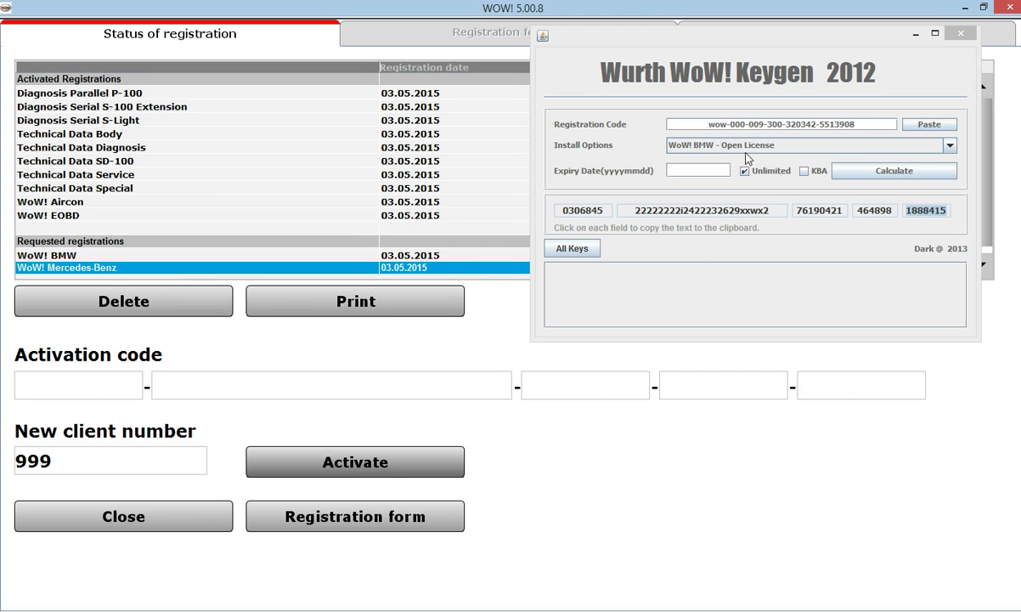
Expand the keygen's Install Options list to pick WoW! Mercedes-Benz - Open License
{"action": "left_click", "coordinate": [749, 144]}
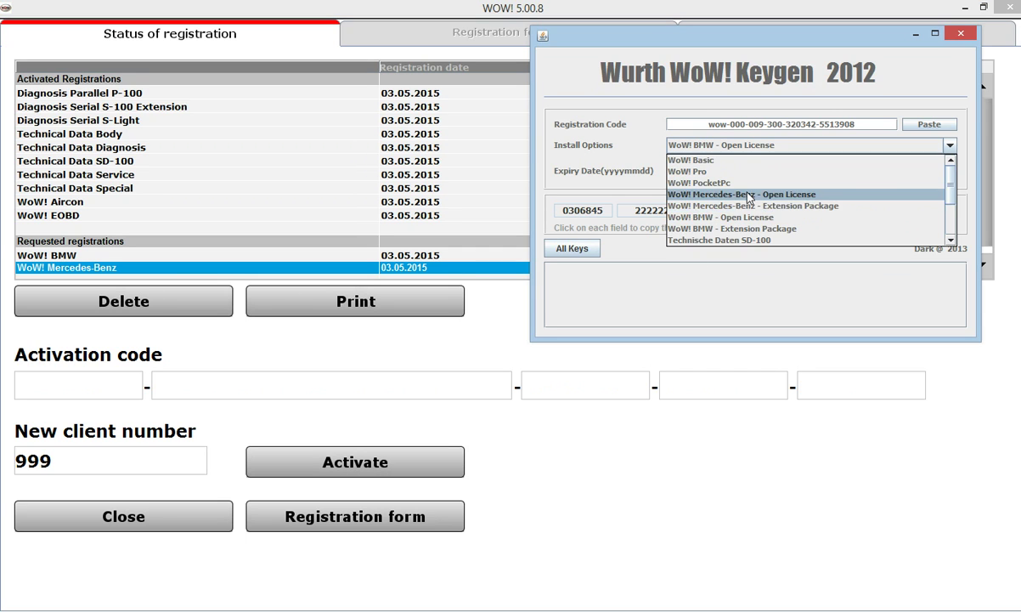
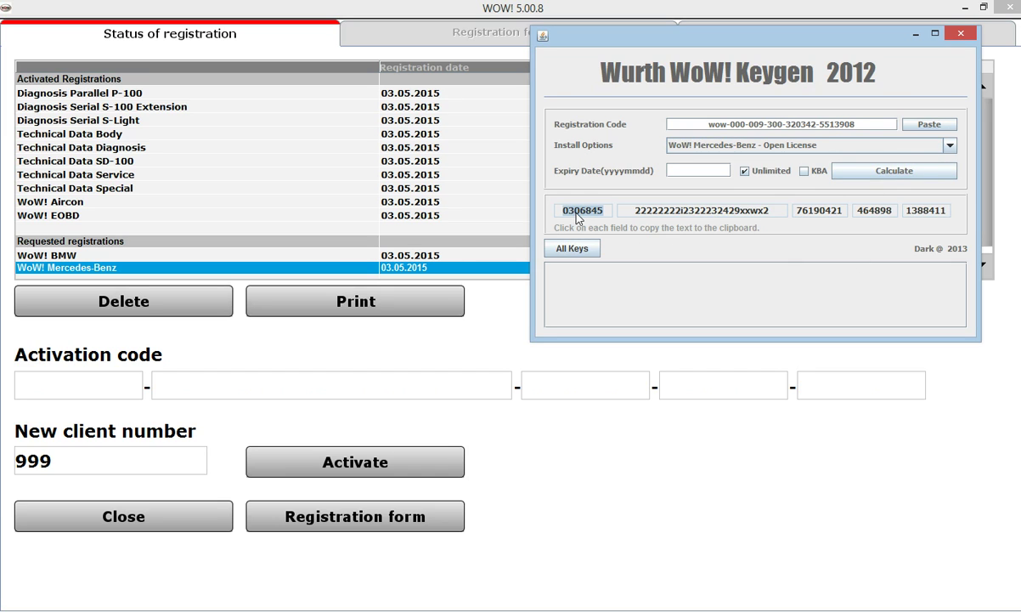
Paste the first three generated key parts into the first three Activation code fields
{"action": "left_click", "coordinate": [118, 391]}
{"action": "key", "text": "ctrl+v"}
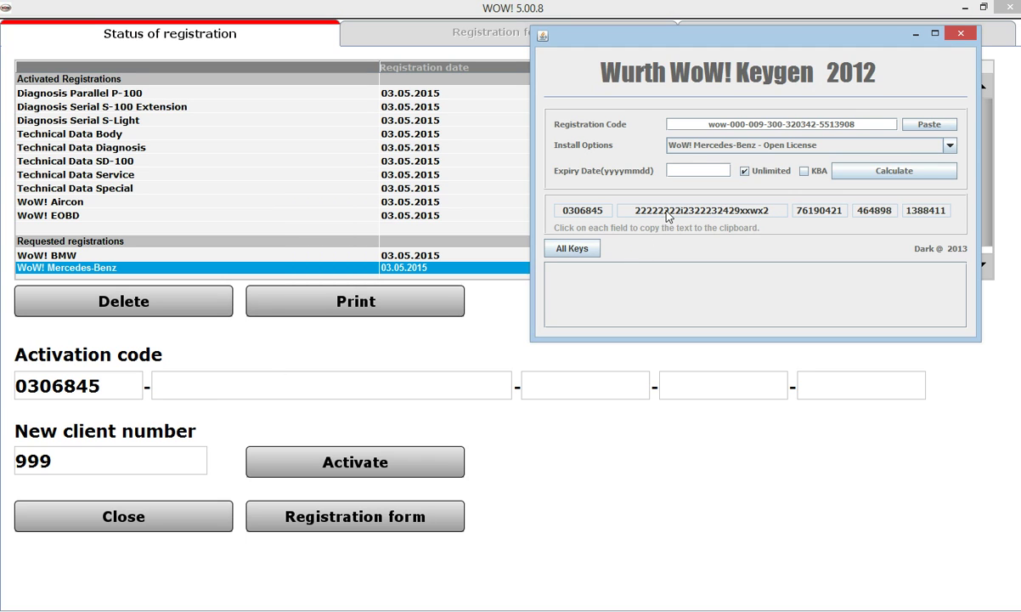
{"action": "left_click", "coordinate": [627, 210]}
{"action": "left_click", "coordinate": [391, 384]}
{"action": "key", "text": "ctrl+v"}
{"action": "left_click", "coordinate": [828, 214]}
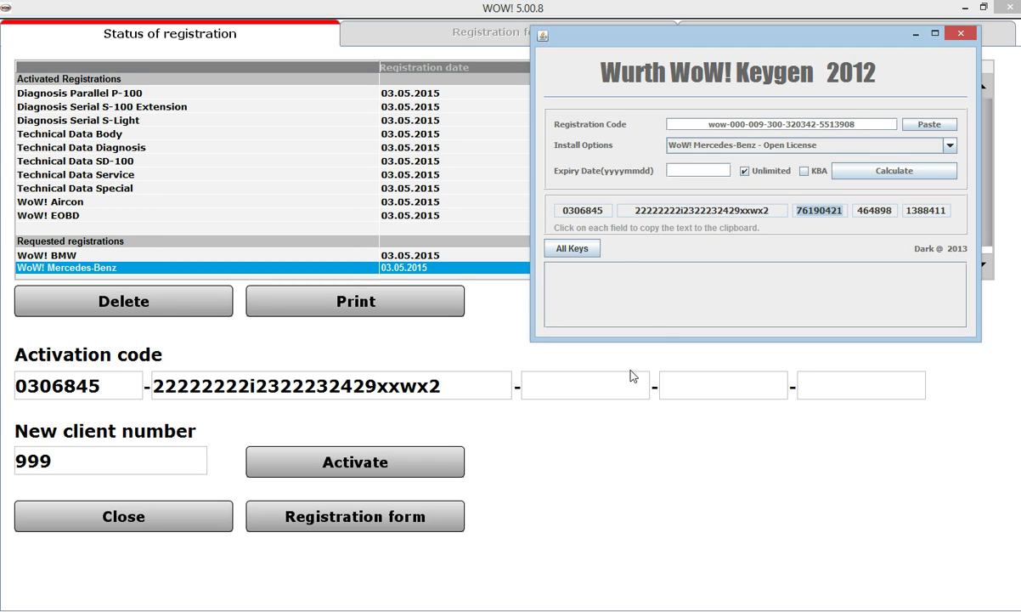
{"action": "left_click", "coordinate": [632, 378]}
{"action": "key", "text": "ctrl+v"}
Fill in the fourth and fifth key parts, activate, and minimize the key generator
{"action": "left_click", "coordinate": [874, 210]}
{"action": "left_click", "coordinate": [787, 384]}
{"action": "key", "text": "ctrl+v"}
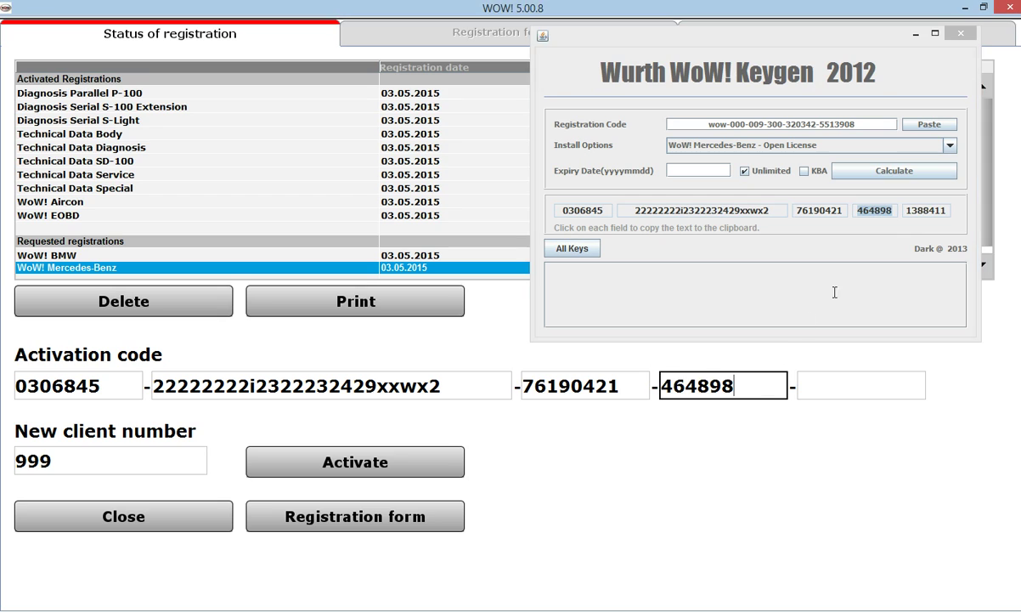
{"action": "left_click", "coordinate": [926, 211]}
{"action": "left_click", "coordinate": [838, 384]}
{"action": "left_click", "coordinate": [839, 384]}
{"action": "key", "text": "ctrl+v"}
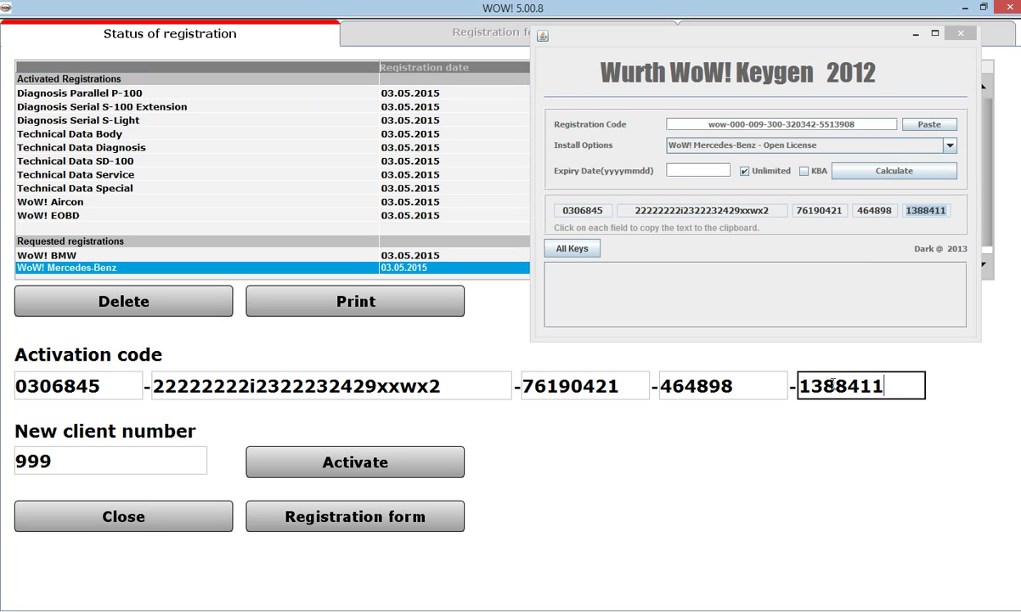
{"action": "left_click", "coordinate": [323, 467]}
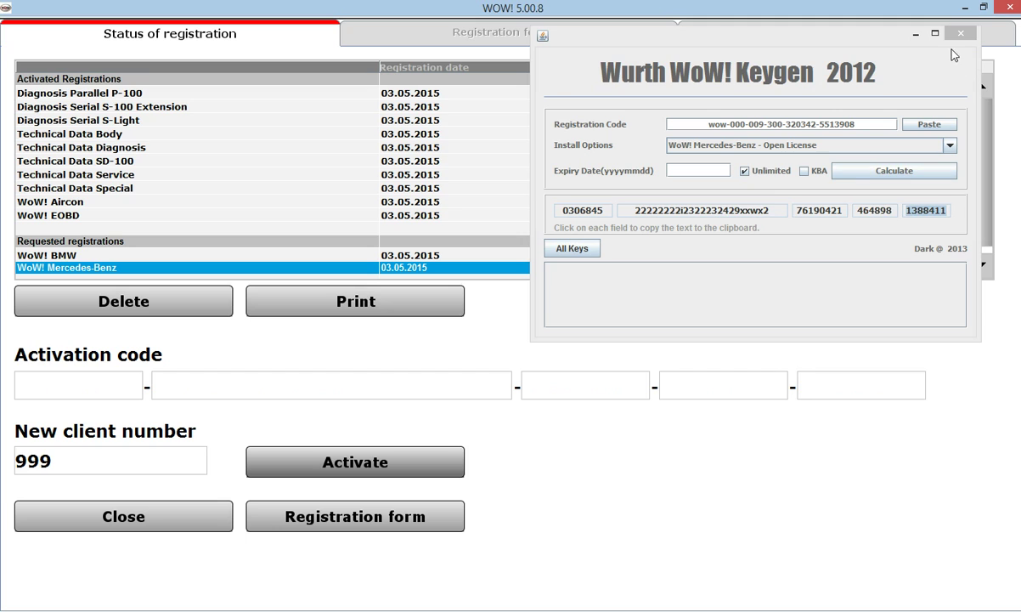
{"action": "left_click", "coordinate": [915, 34]}
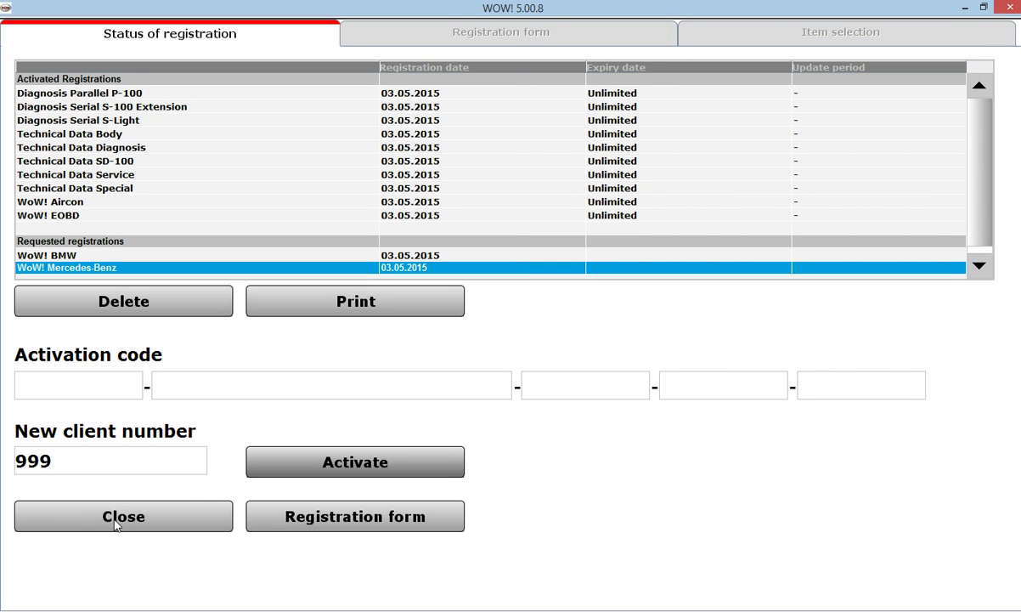
Close the registration window and select Daimler (Petrol), 2007, Super Eight [05-10]
{"action": "left_click", "coordinate": [109, 520]}
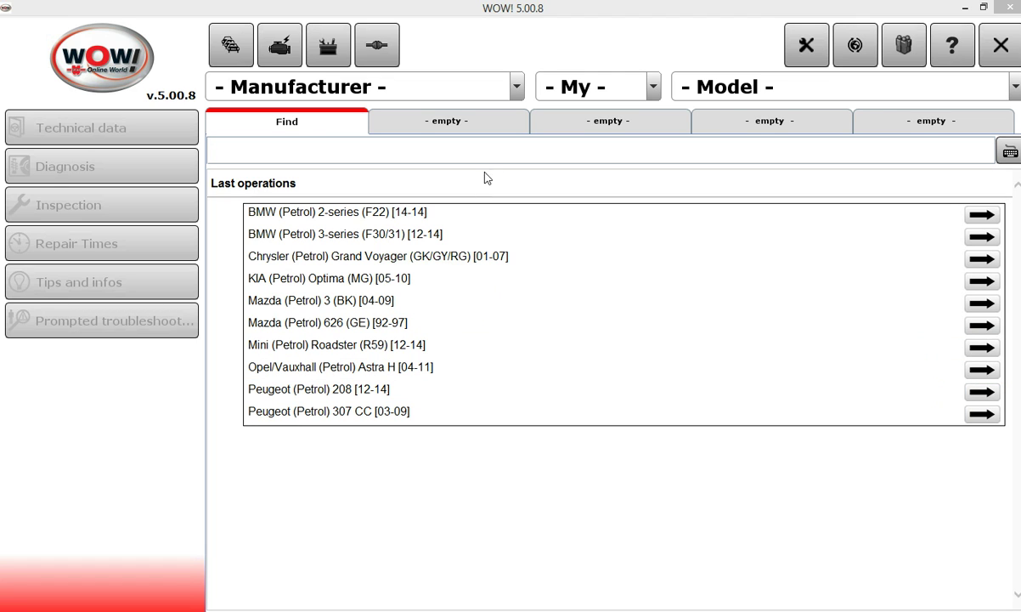
{"action": "left_click", "coordinate": [319, 95]}
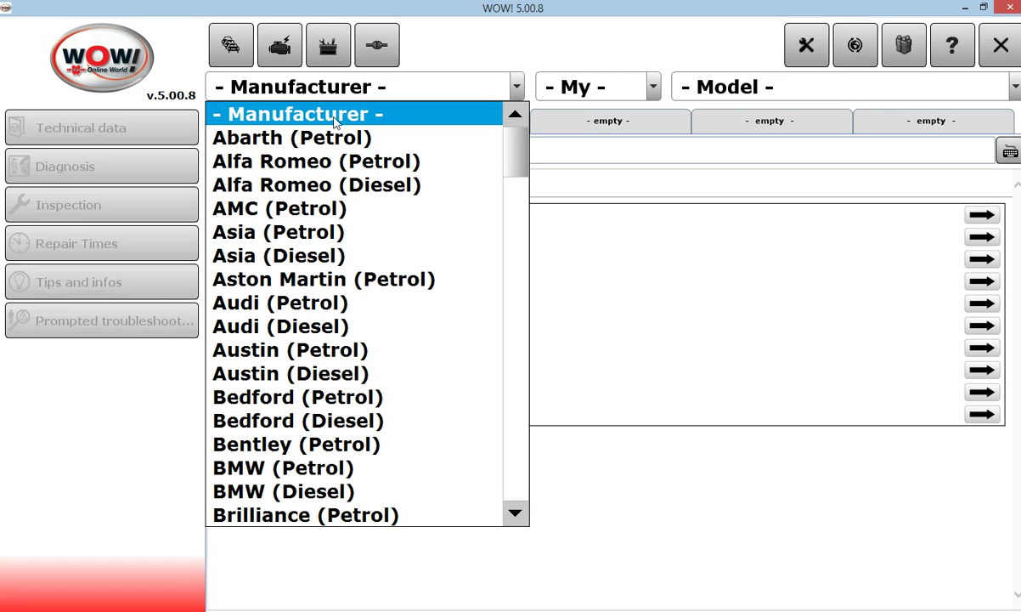
{"action": "left_click_drag", "start_coordinate": [515, 158], "coordinate": [515, 239]}
{"action": "left_click", "coordinate": [397, 283]}
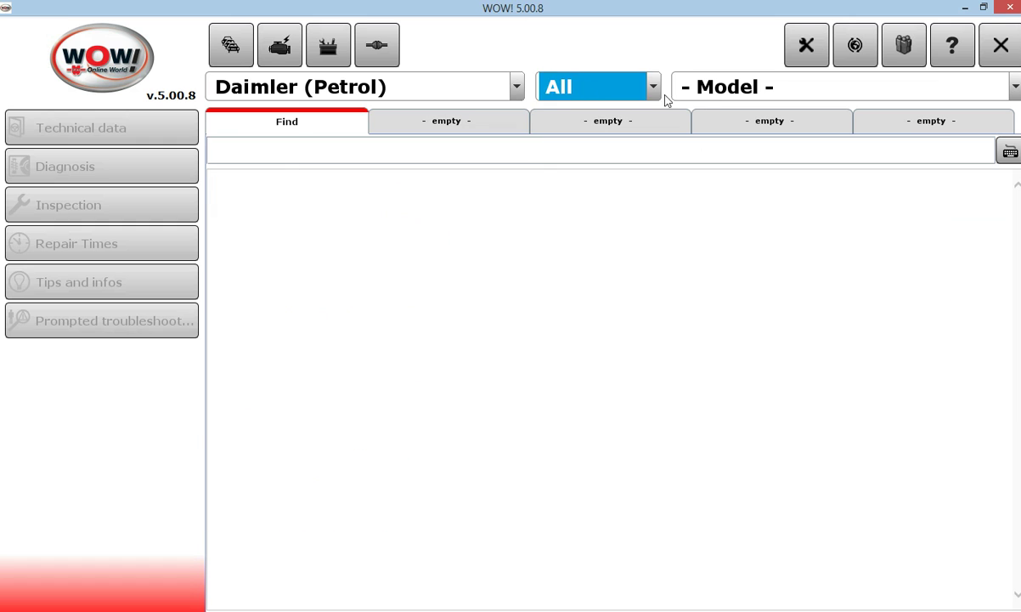
{"action": "left_click", "coordinate": [654, 89]}
{"action": "left_click", "coordinate": [601, 217]}
{"action": "left_click", "coordinate": [785, 92]}
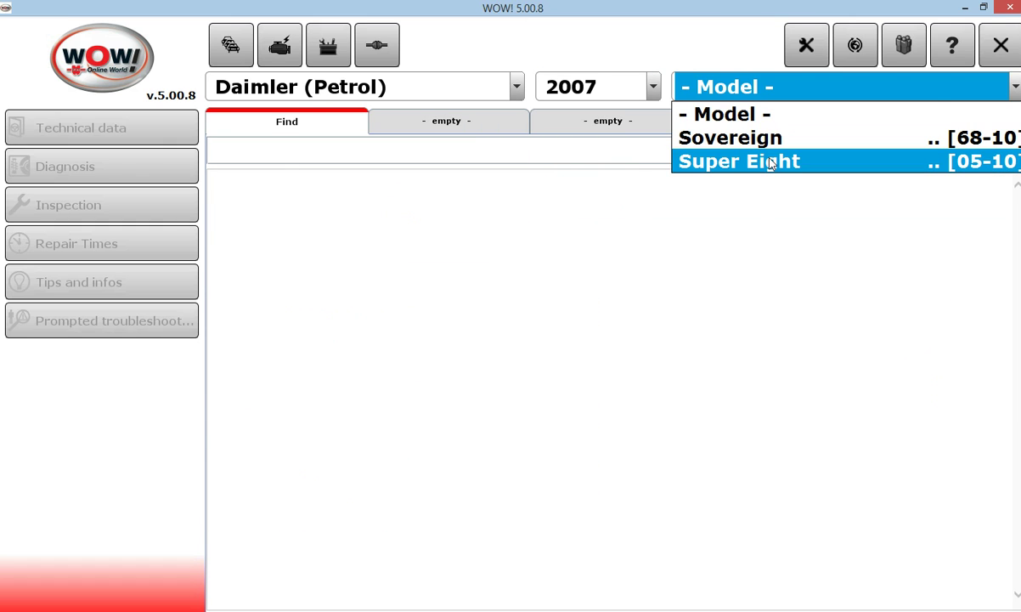
{"action": "left_click", "coordinate": [722, 159]}
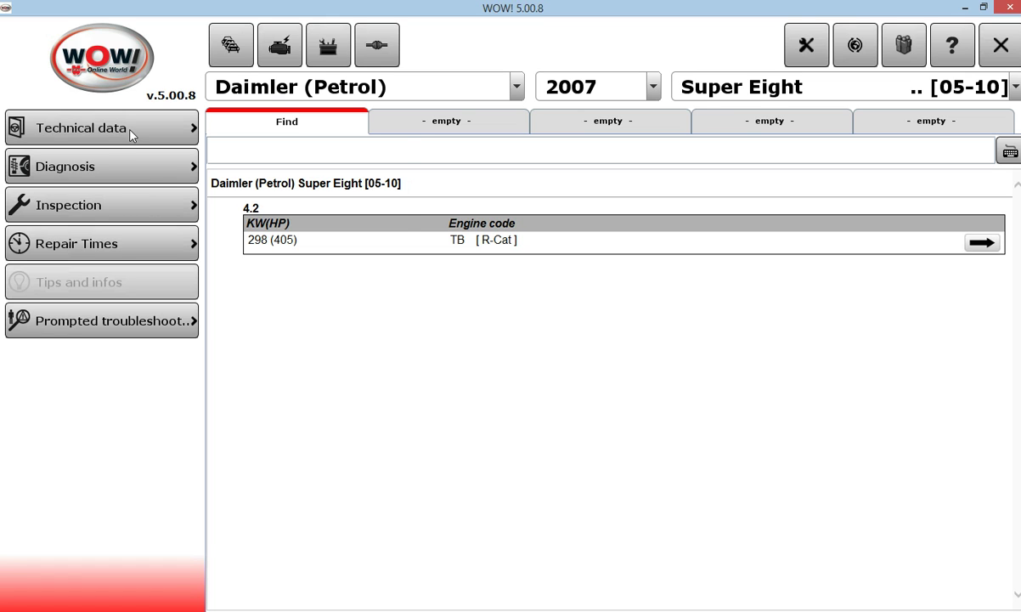
{"action": "left_click", "coordinate": [130, 136]}
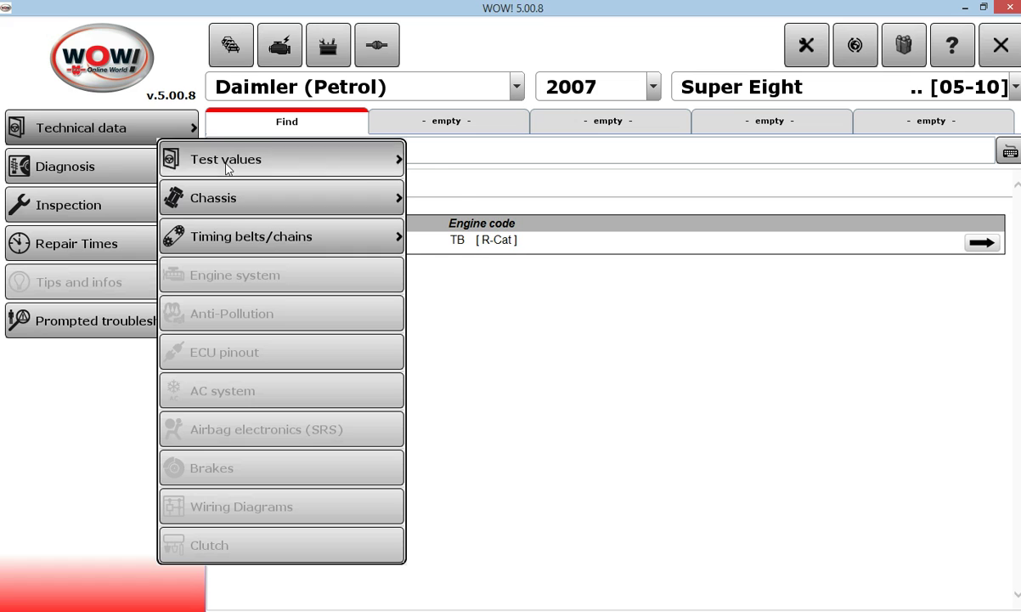
{"action": "left_click", "coordinate": [306, 162]}
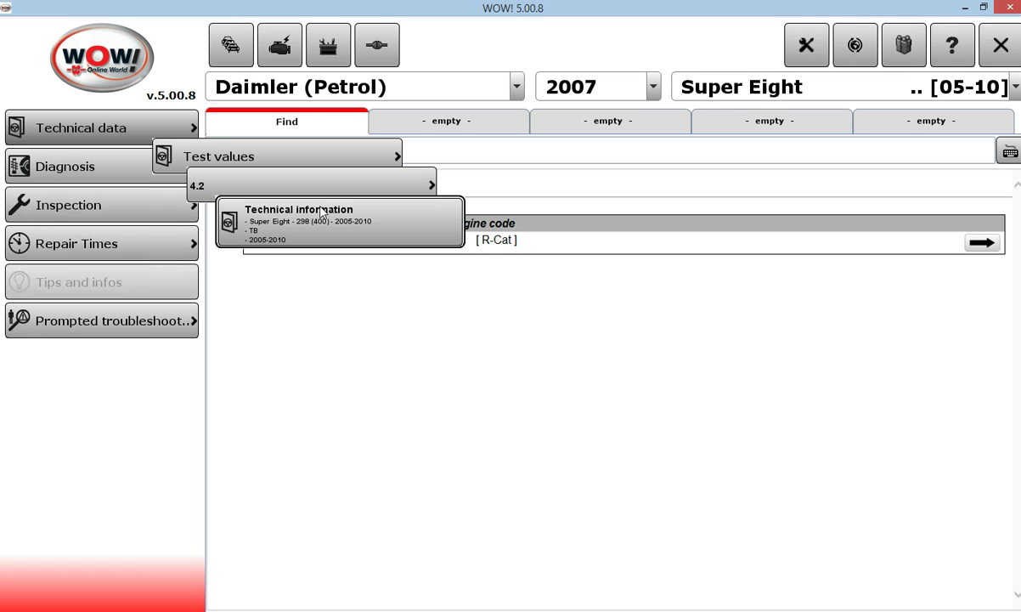
{"action": "left_click", "coordinate": [265, 146]}
{"action": "left_click", "coordinate": [254, 166]}
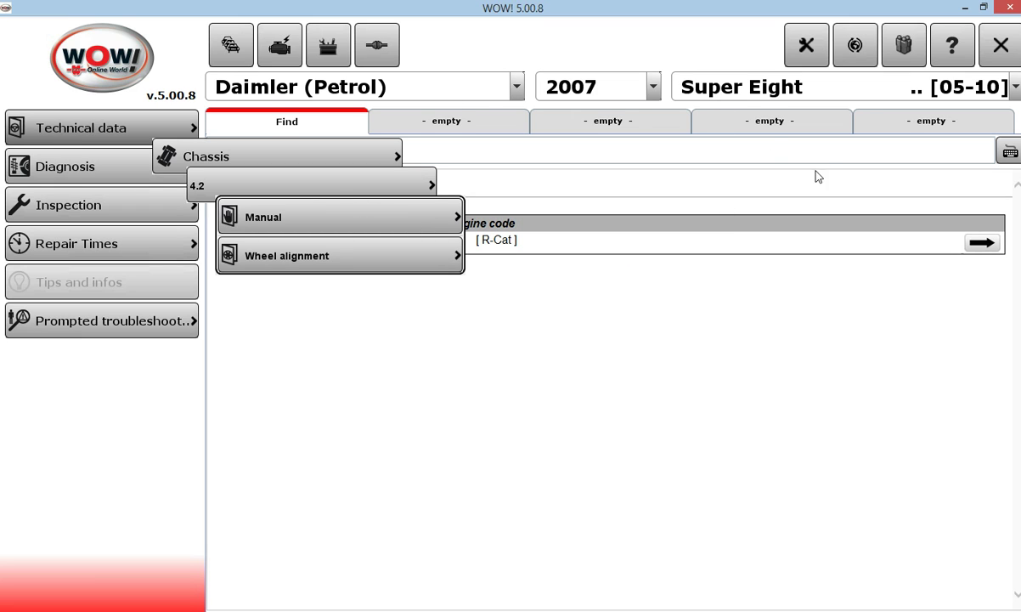
{"action": "left_click", "coordinate": [85, 174]}
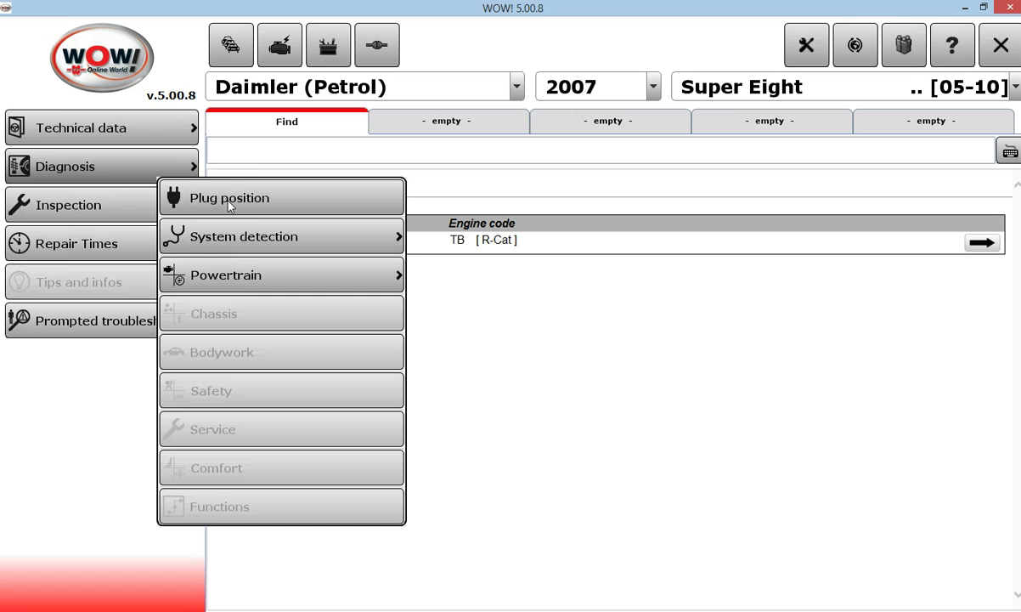
{"action": "left_click", "coordinate": [68, 205]}
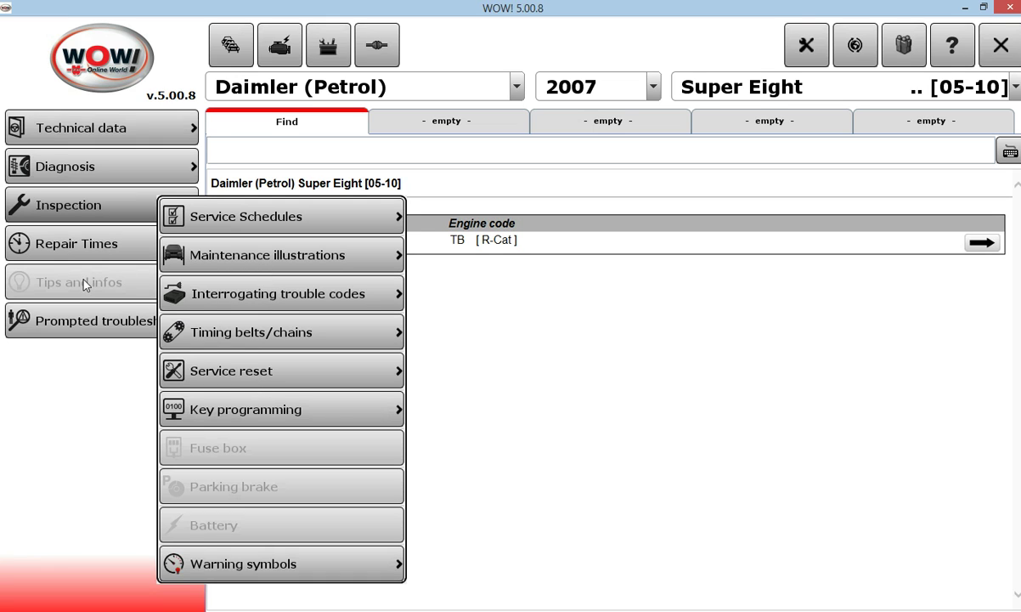
{"action": "left_click", "coordinate": [475, 333]}
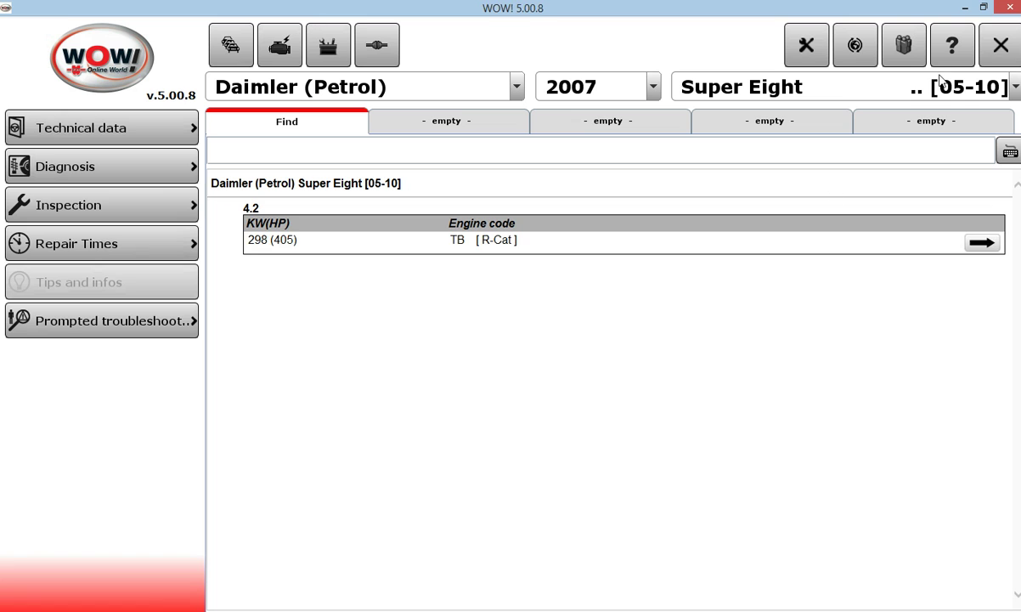